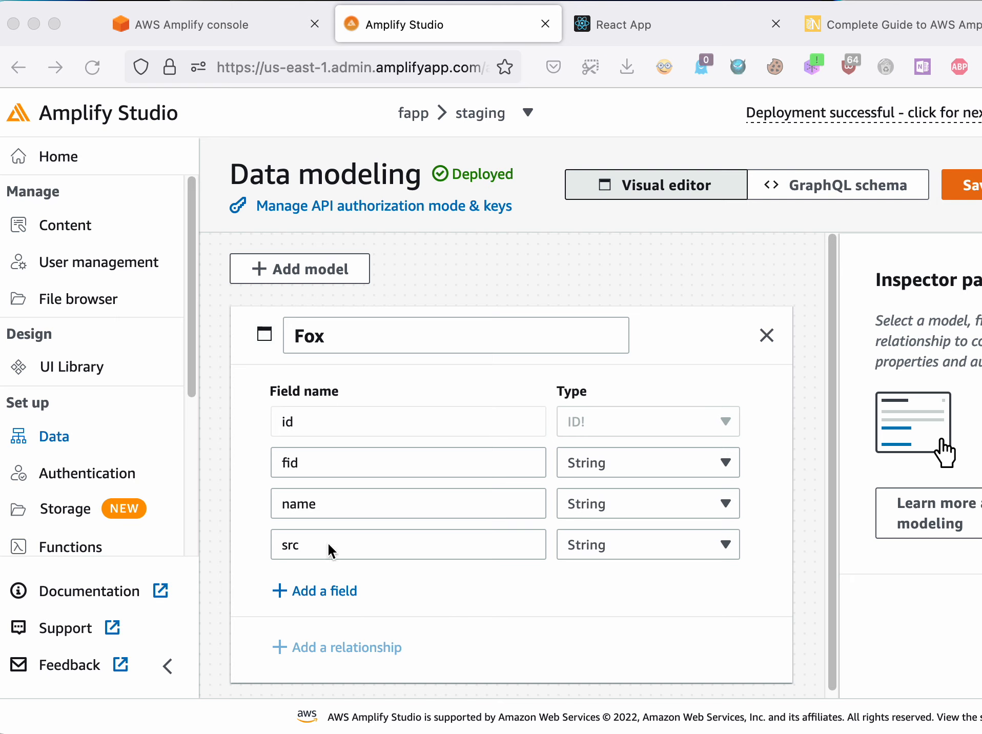
click(87, 369)
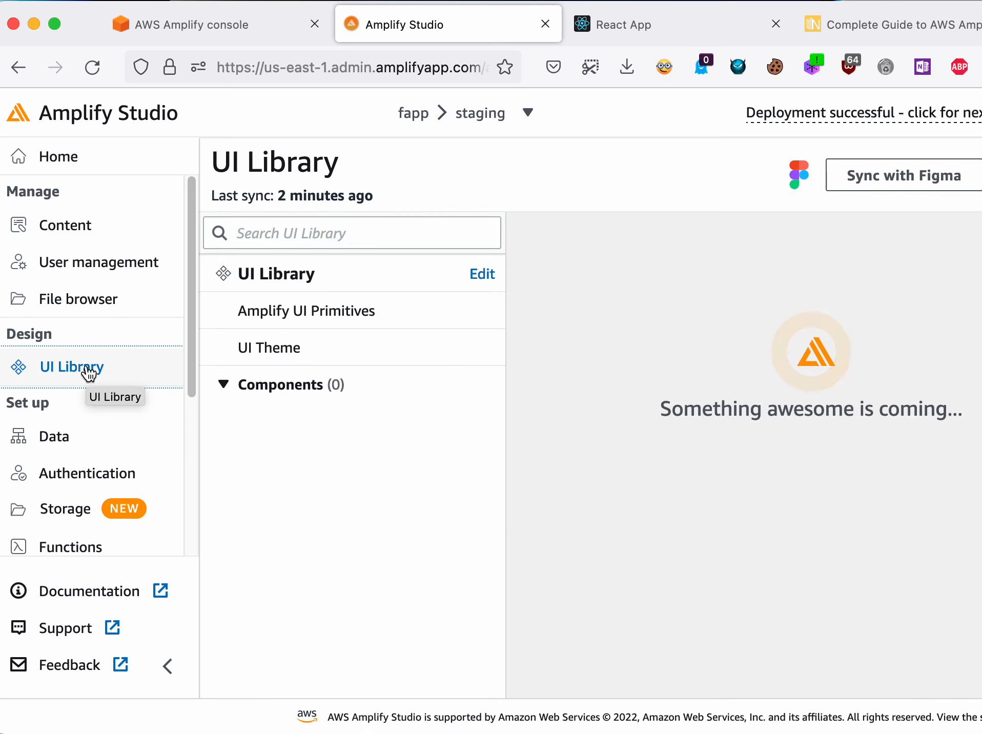
click(980, 175)
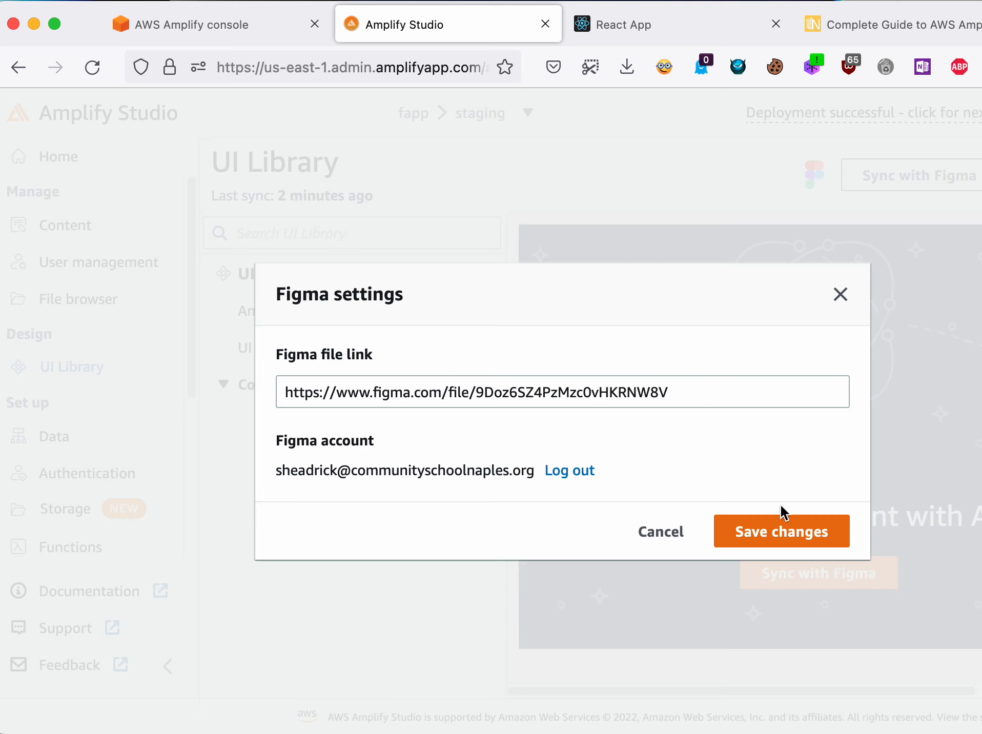
click(782, 534)
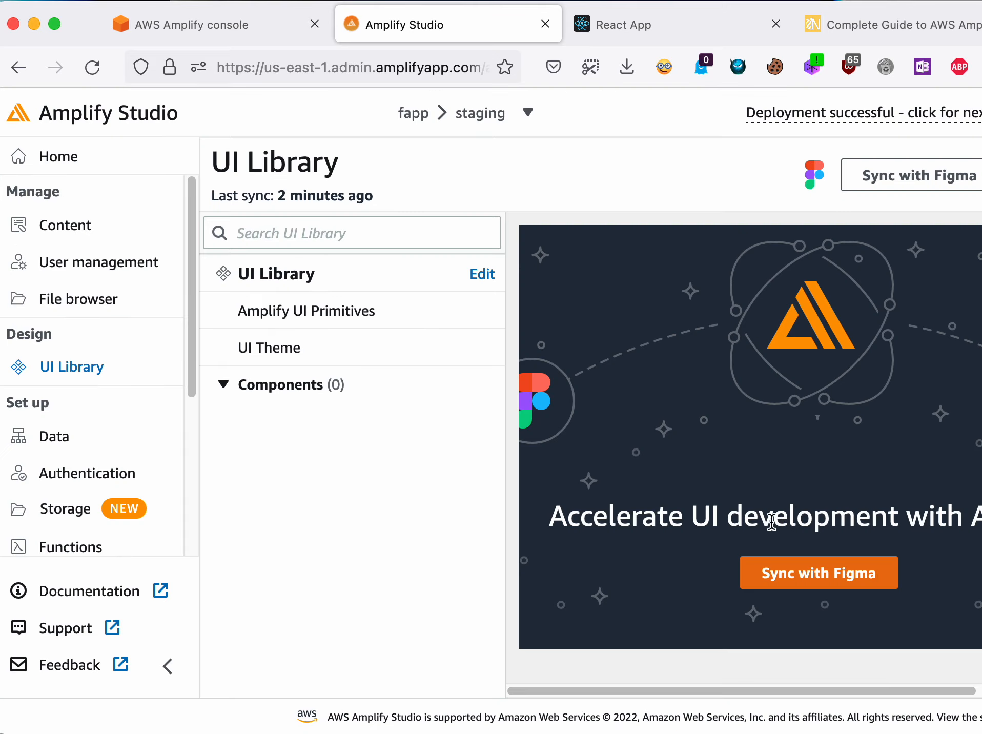
Step: Sync the UI Library with Figma and accept all updated components
click(888, 176)
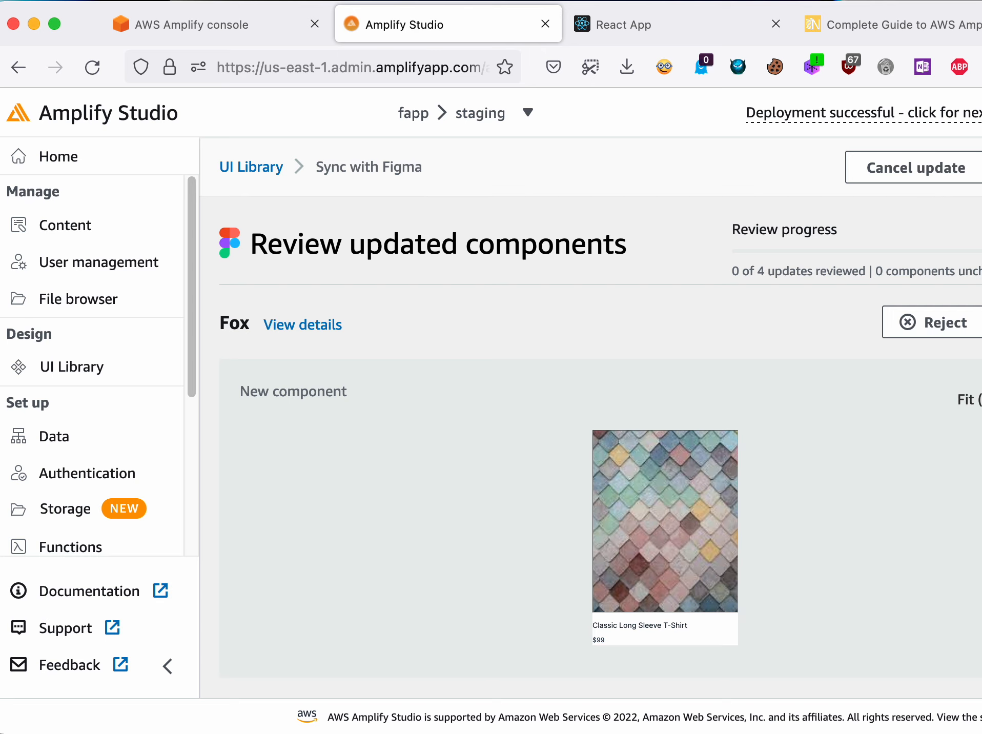
drag(981, 15, 973, 16)
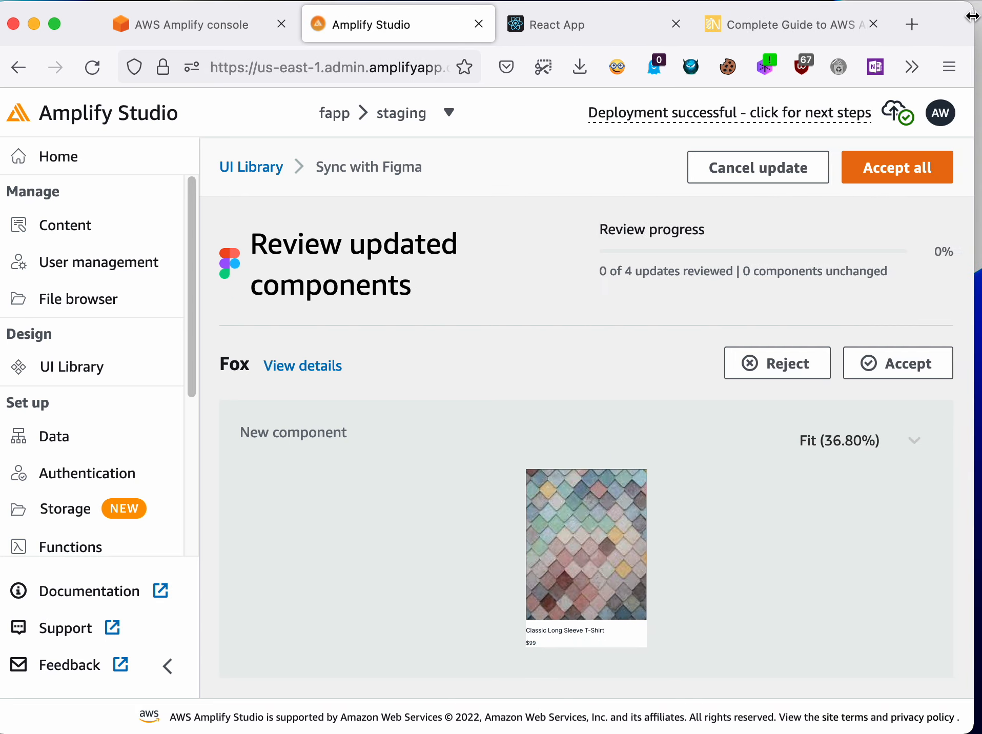
click(908, 172)
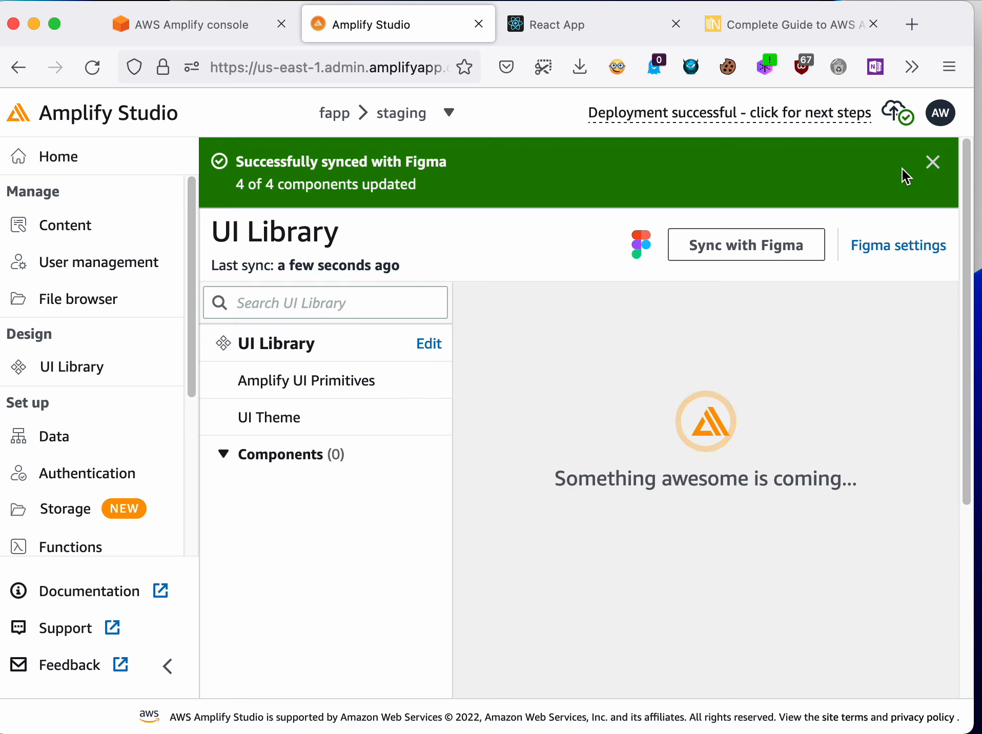
click(933, 162)
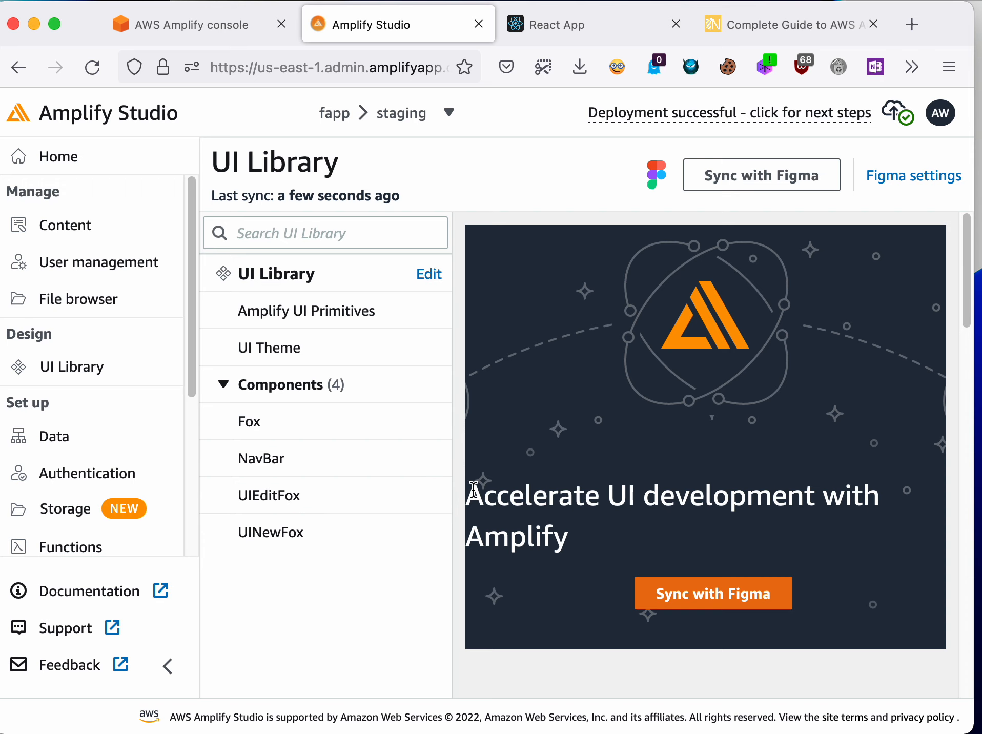
drag(981, 277, 981, 52)
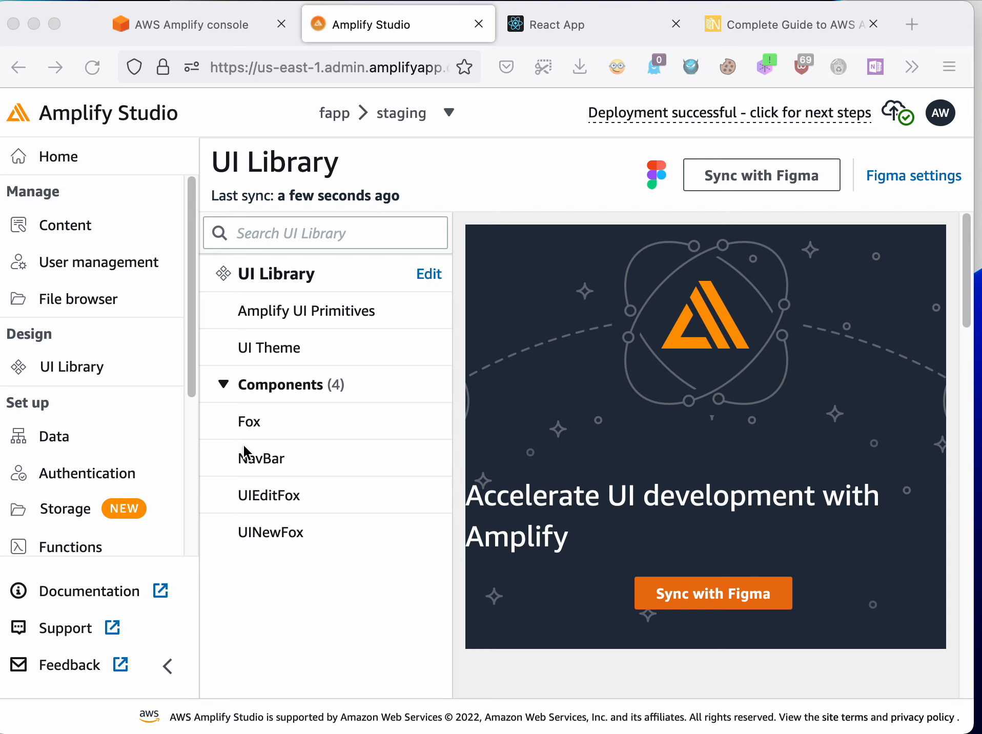
Step: Open the synced Fox component from the UI Library for configuration
click(264, 431)
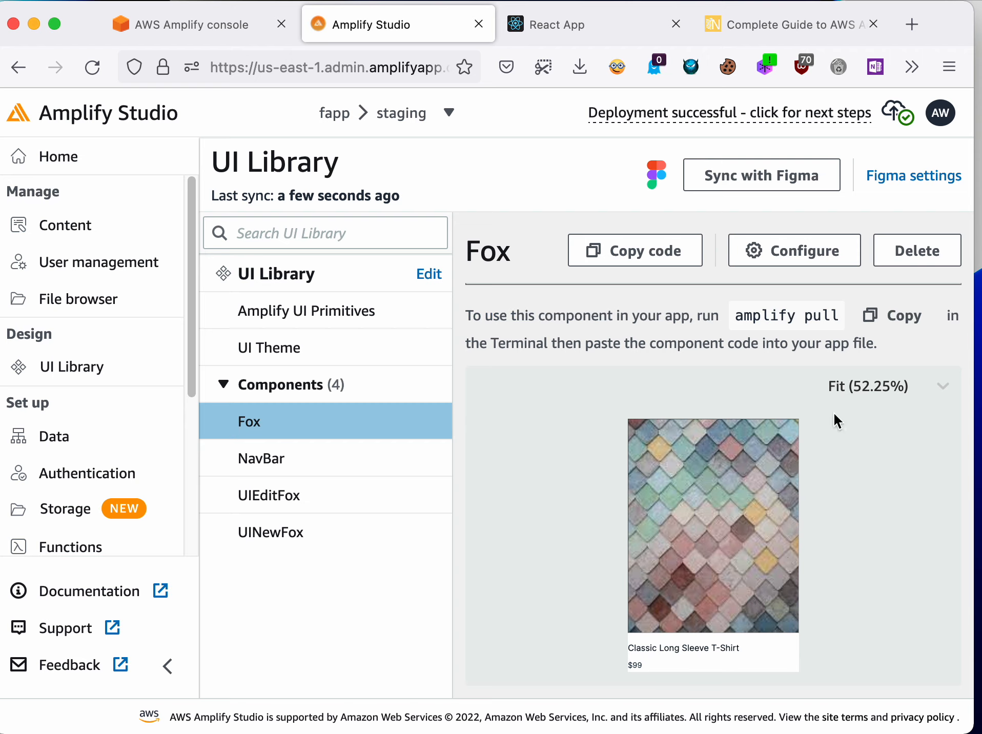
key(super+minus)
key(super+minus)
key(super+minus)
key(super+minus)
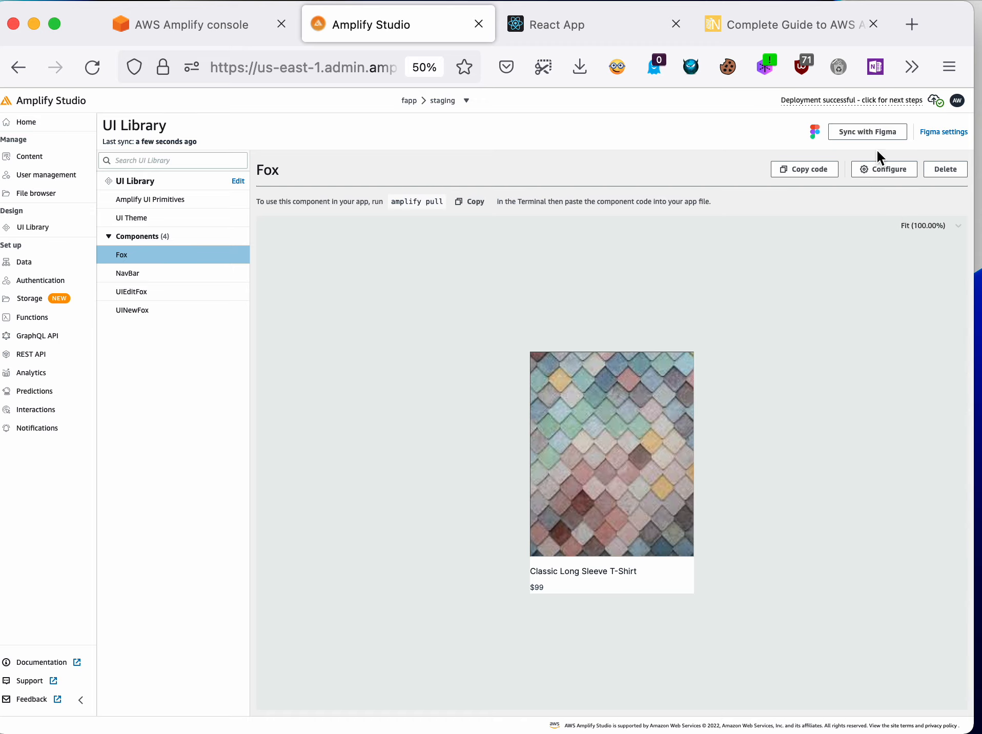
click(877, 174)
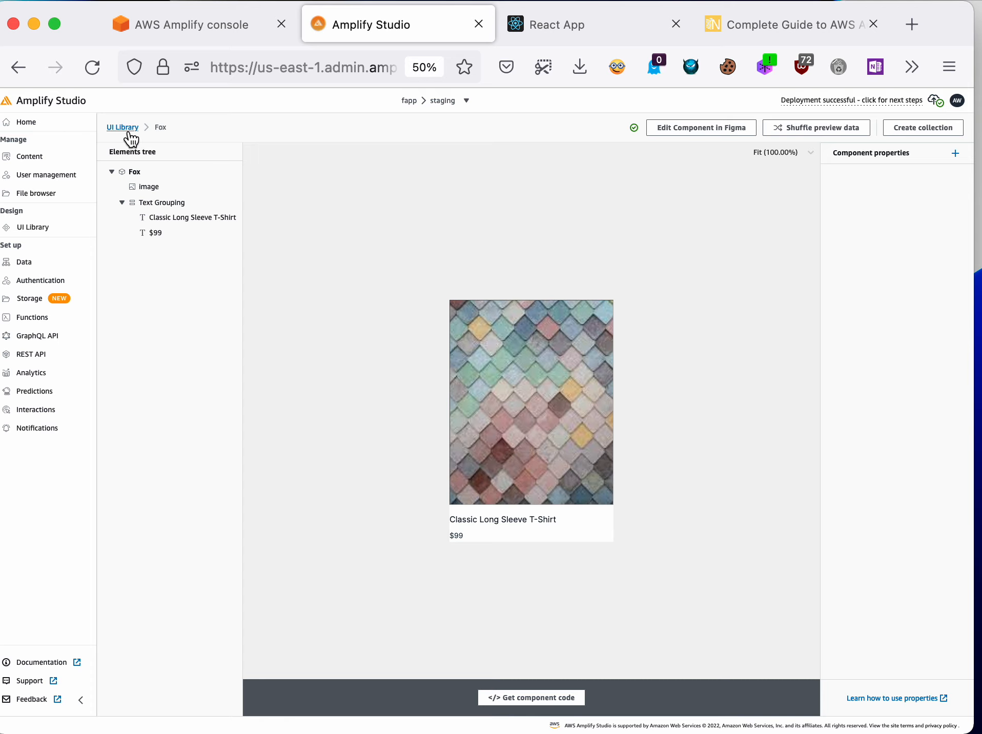
Step: Add a component property named fox to the Fox component, with the Fox data model as its type
click(135, 174)
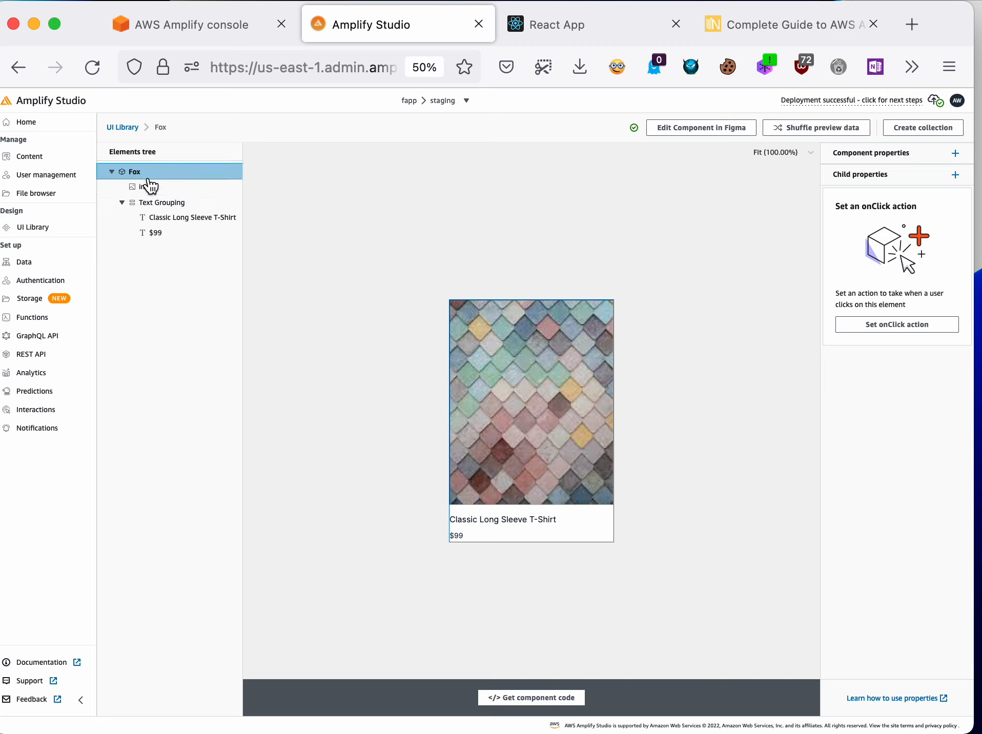
click(955, 153)
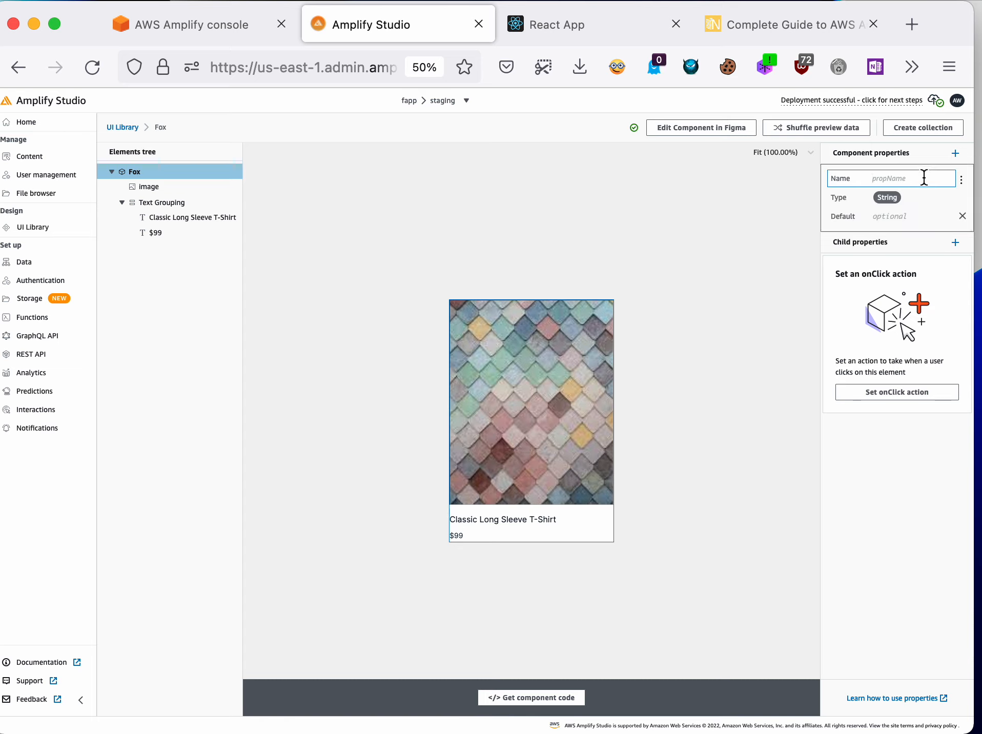
text(fox)
click(904, 197)
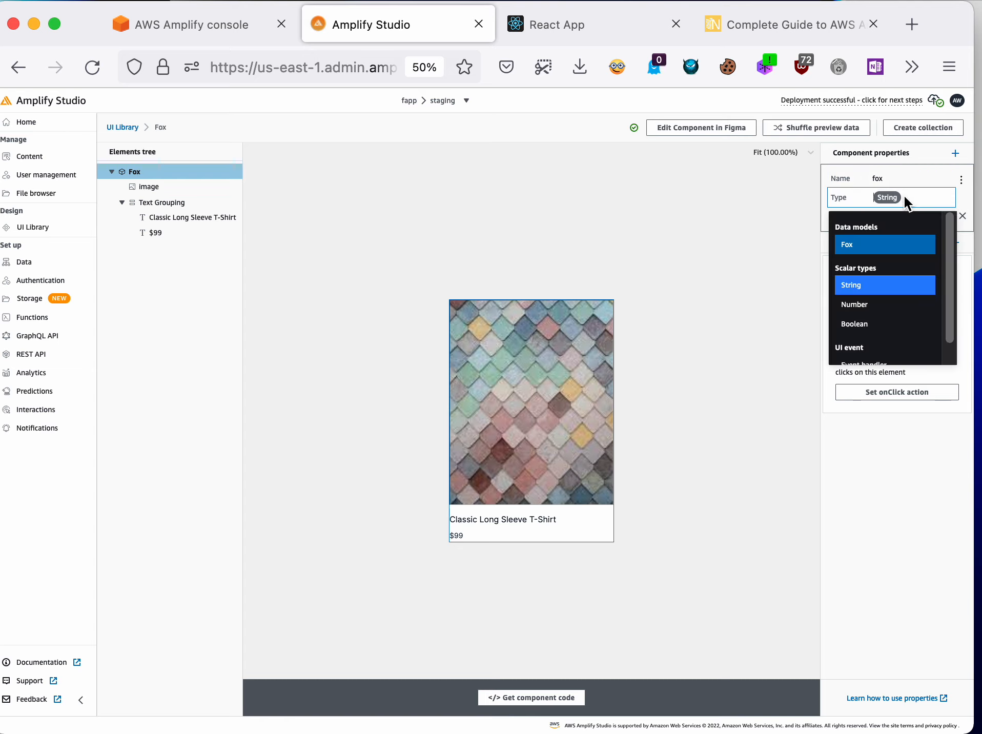
click(880, 245)
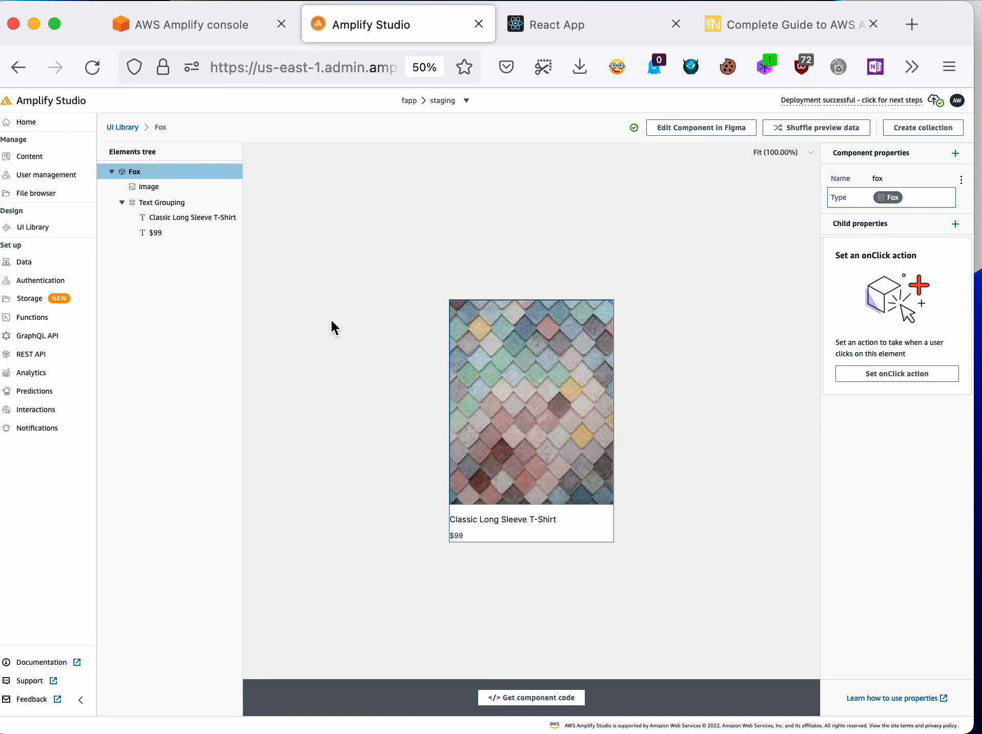
Step: Bind the source of the Fox component's image element to fox.src
click(149, 189)
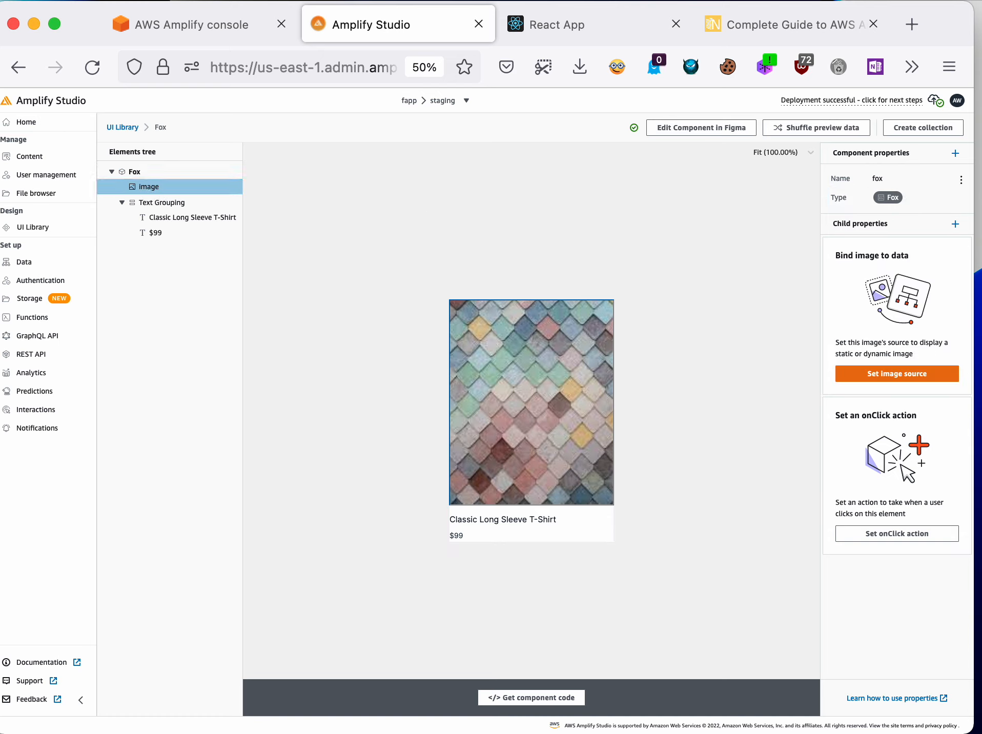
click(874, 373)
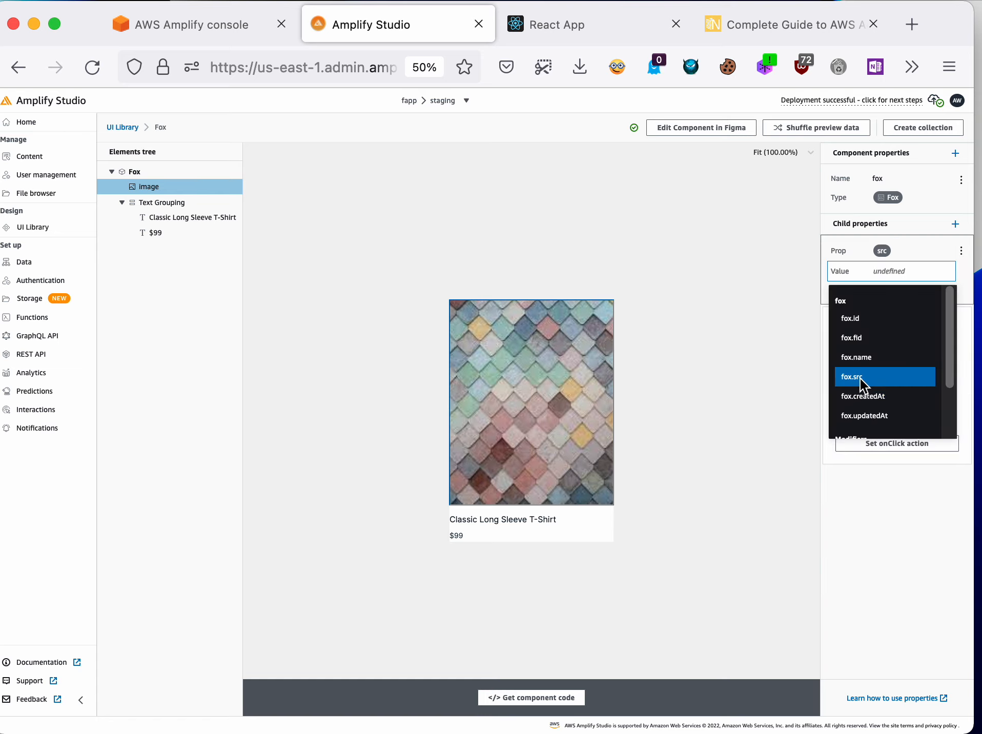
click(862, 380)
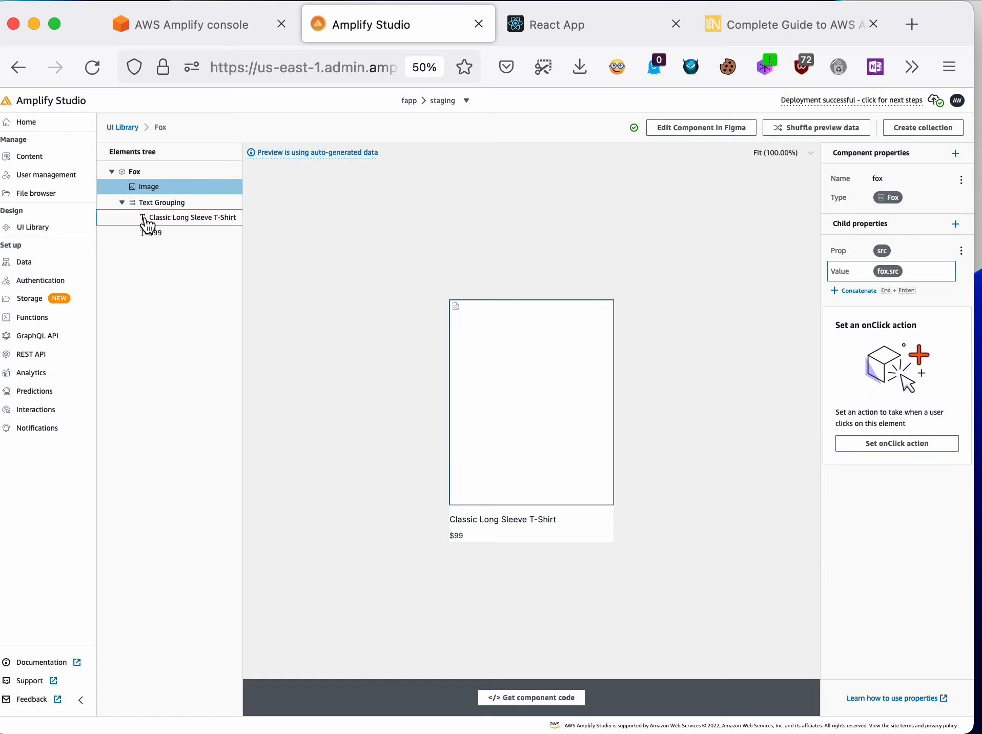
Step: Bind the label of the "Classic Long Sleeve T-Shirt" text element to fox.name
click(169, 219)
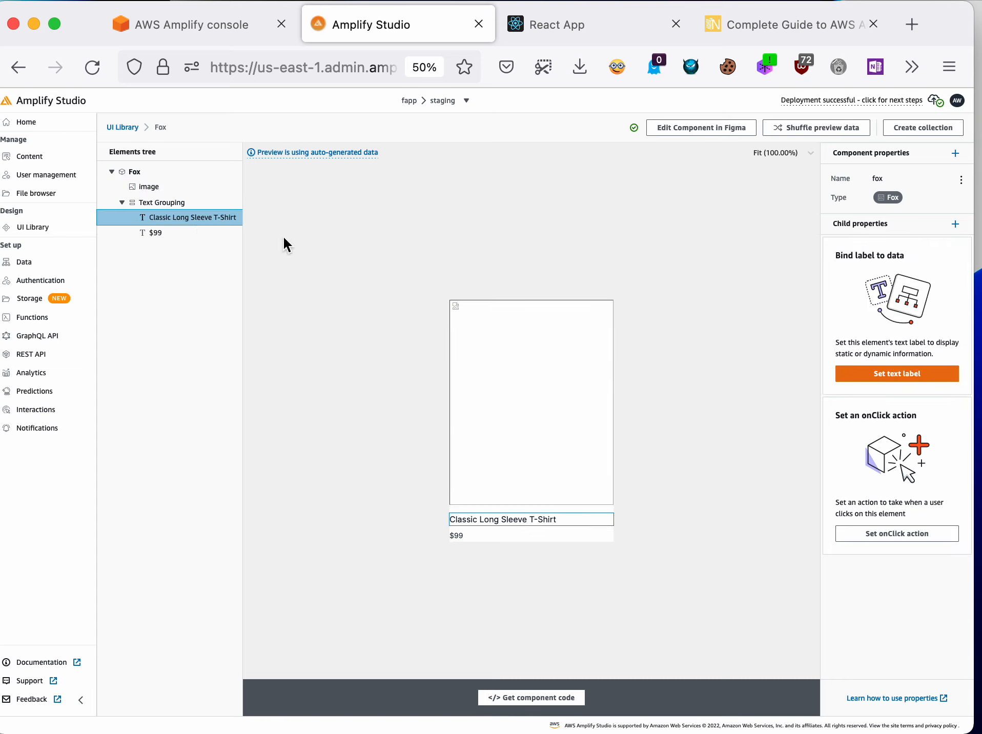
click(890, 374)
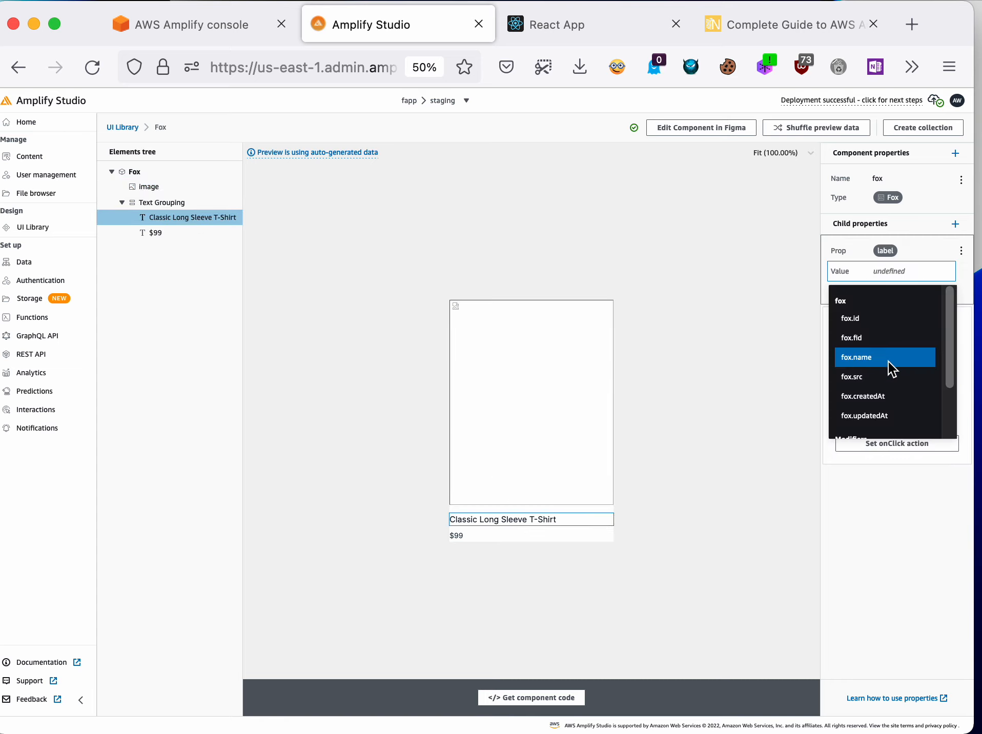
click(888, 358)
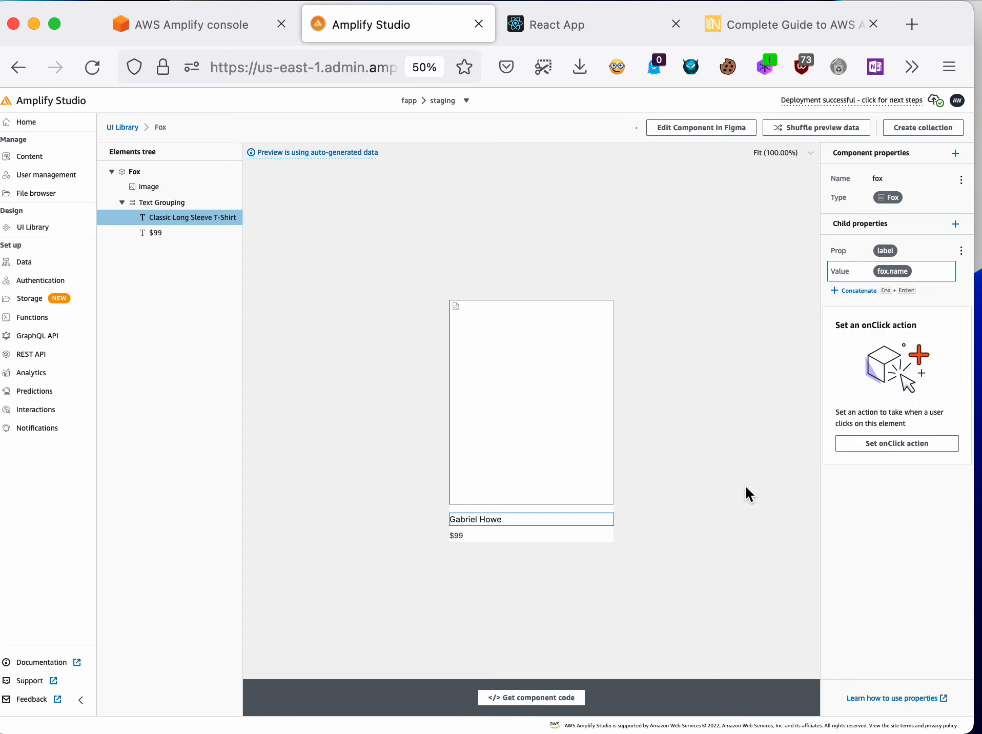
Step: Bind the label of the "$99" text element to fox.fid
click(154, 234)
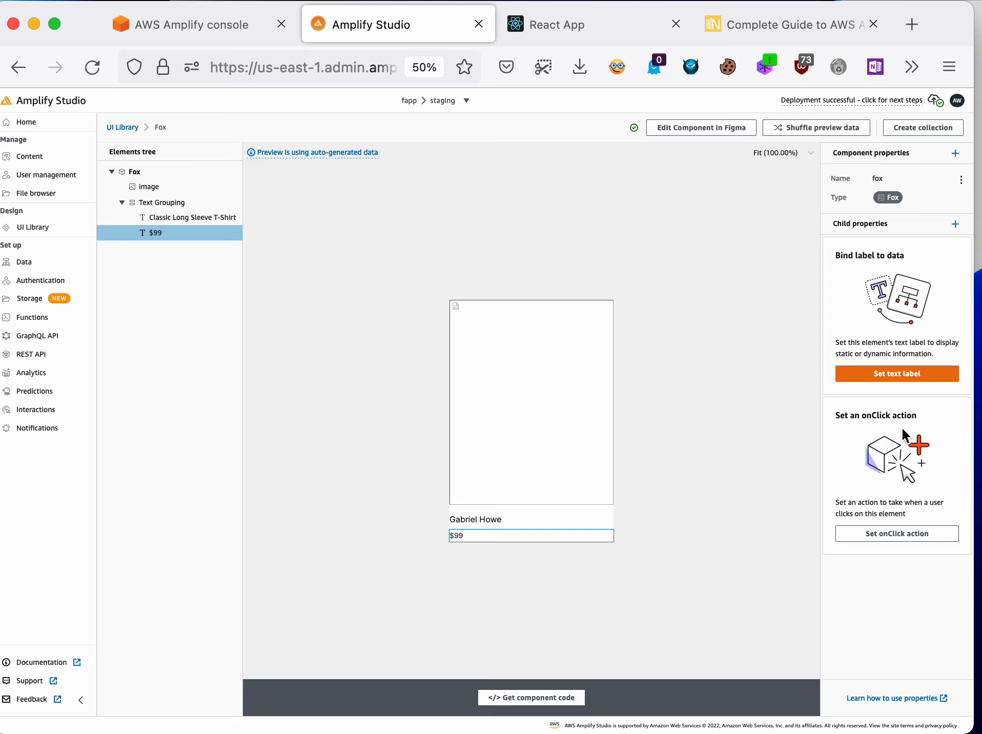
click(899, 374)
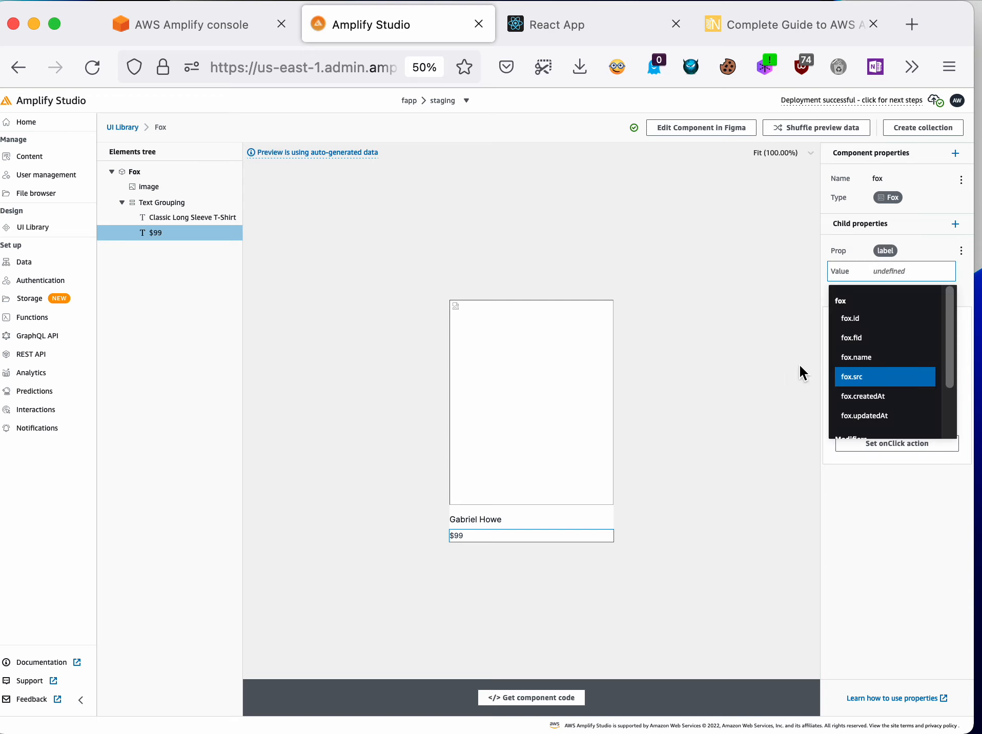
click(870, 342)
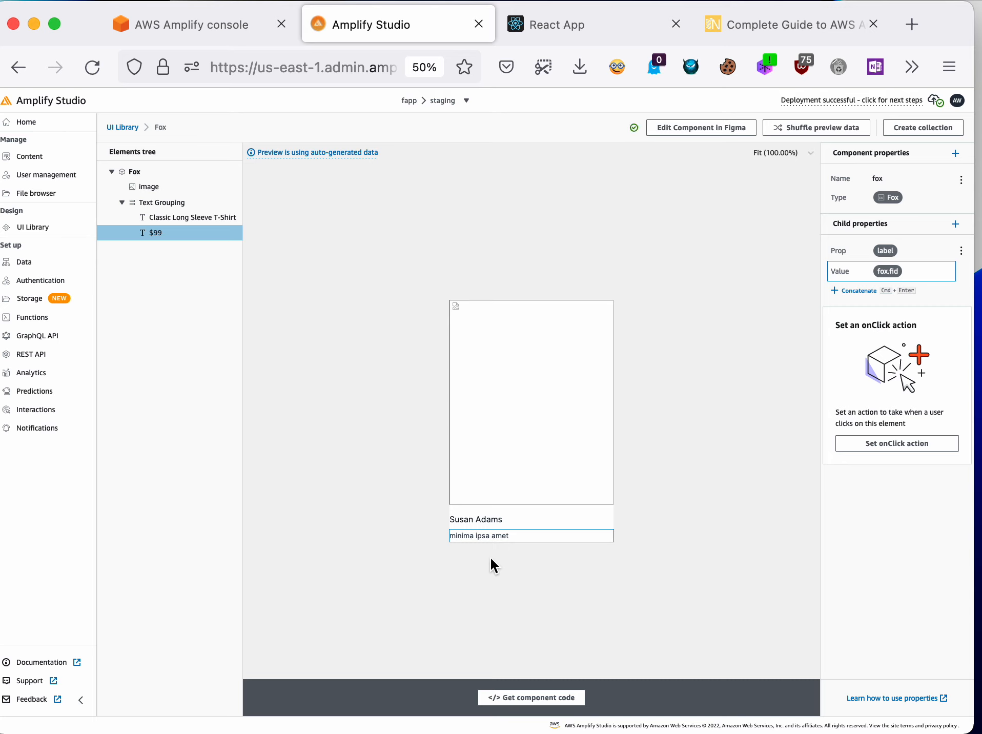
click(151, 287)
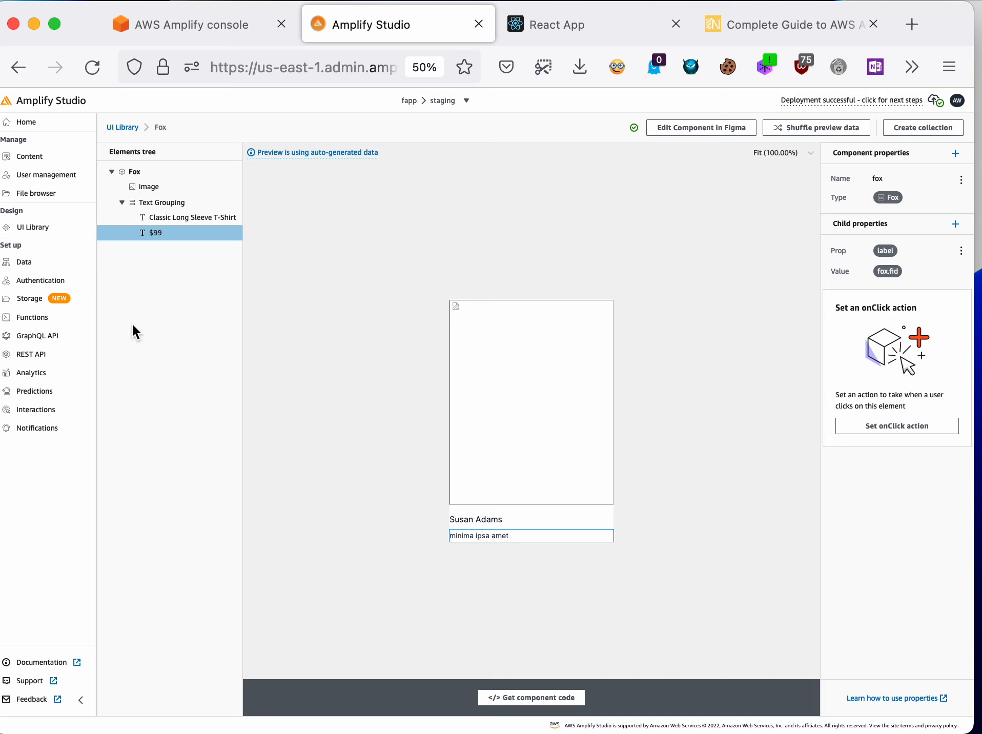
Step: Return to the UI Library and view the UINewFox component's preview at 150%
click(123, 127)
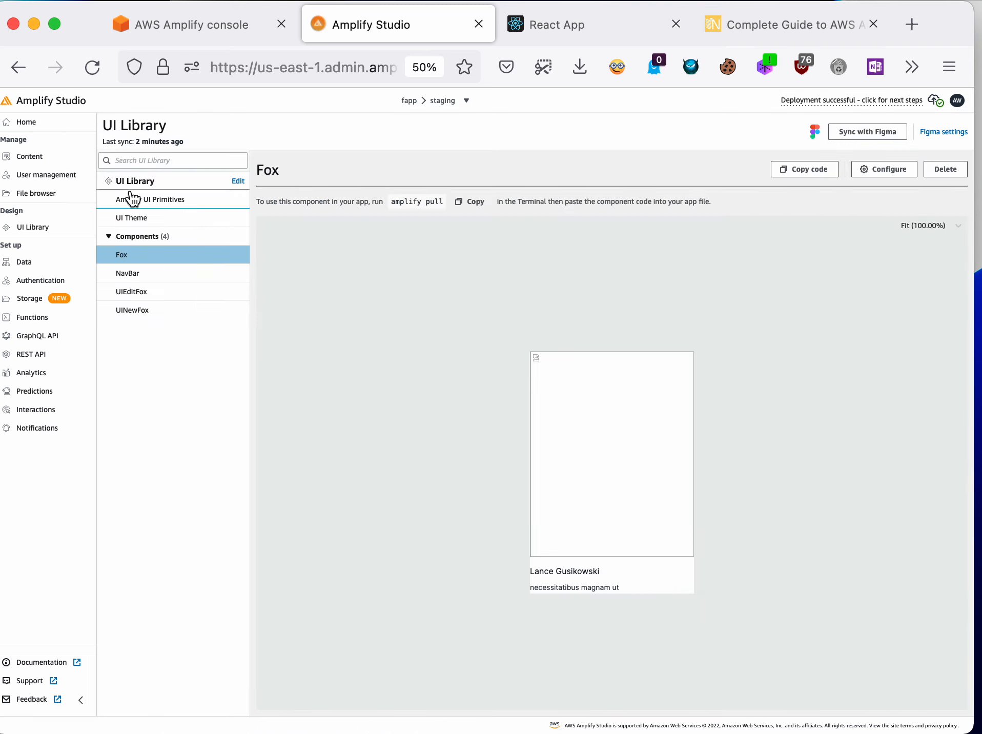
click(137, 295)
click(135, 313)
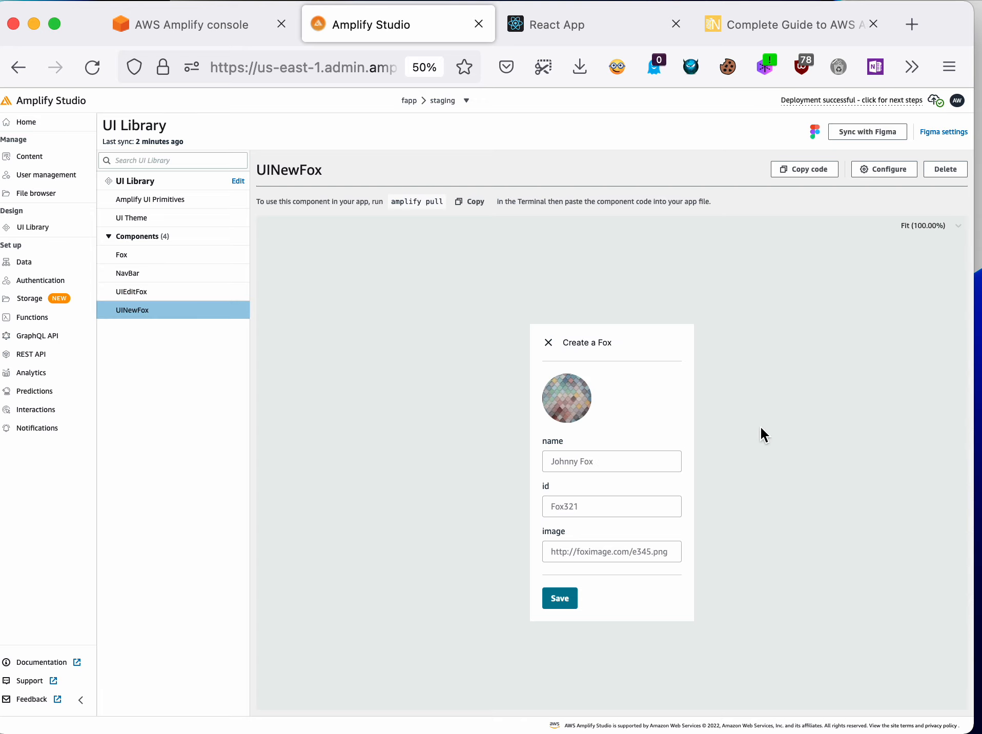
click(959, 227)
click(928, 298)
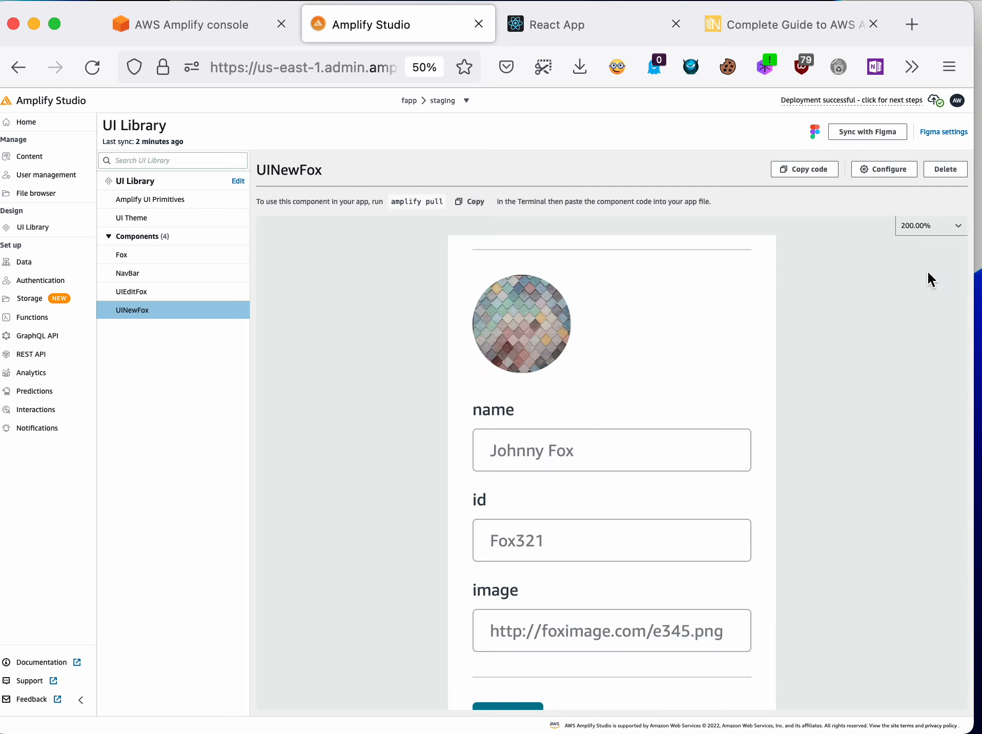
click(958, 226)
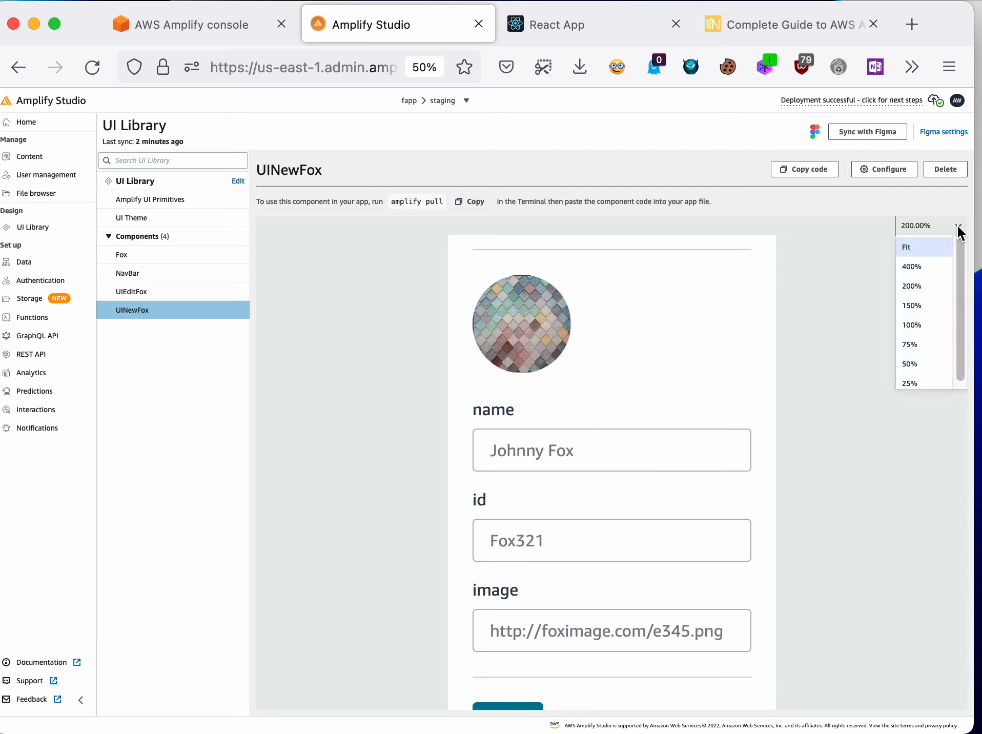
click(922, 306)
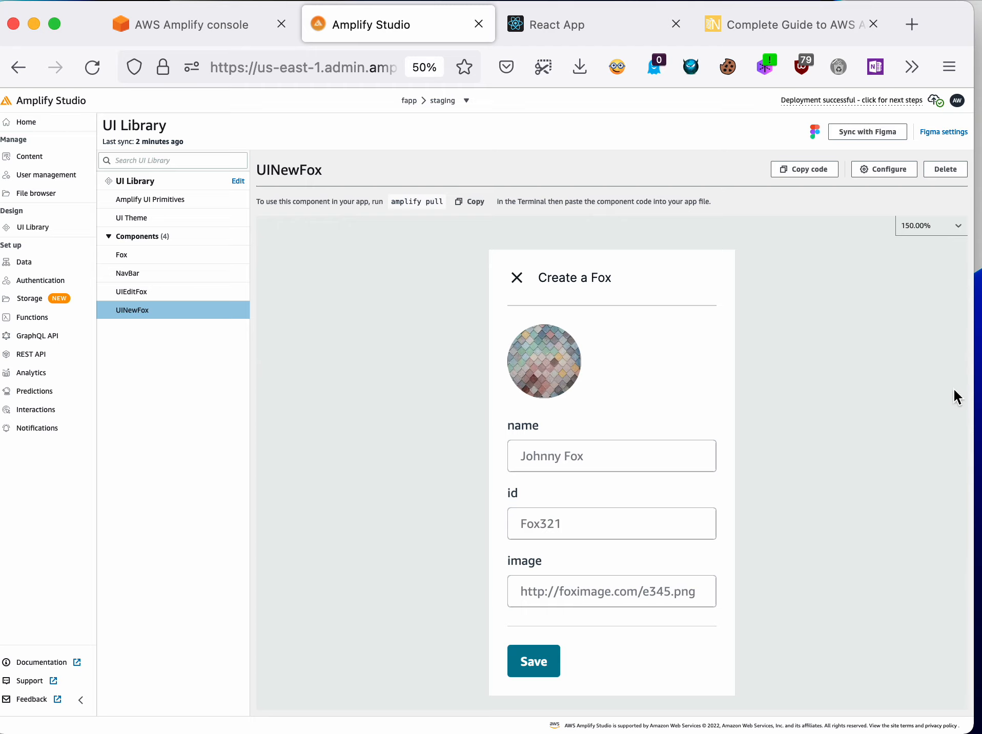
Step: Open the UINewFox component for configuration and show its preview at 200%
click(904, 170)
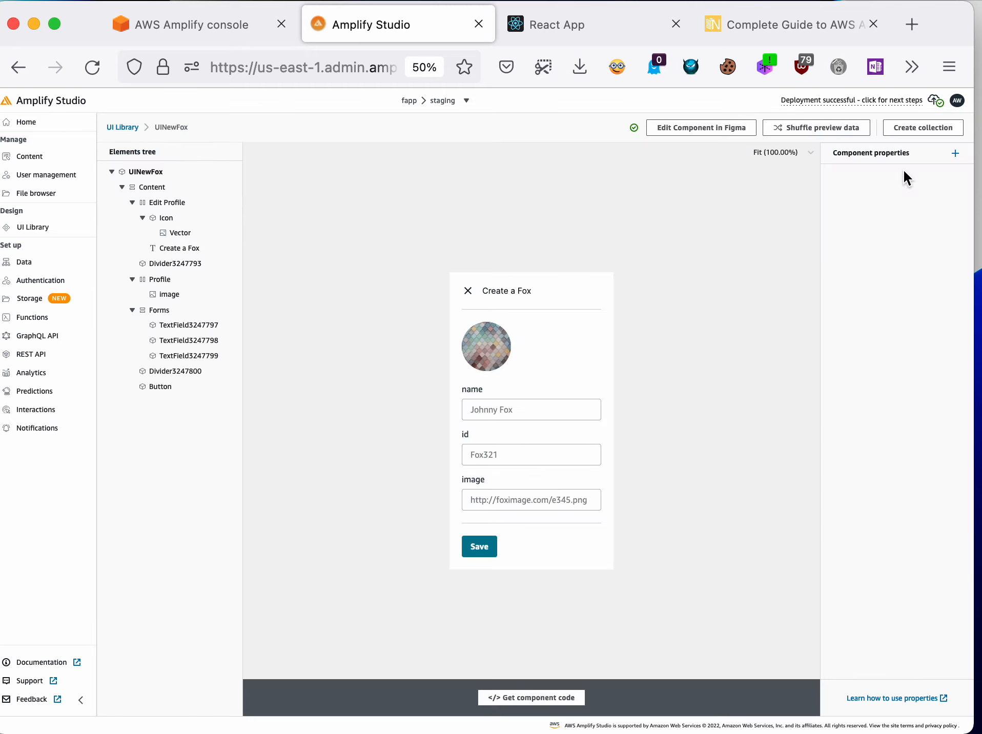
click(789, 156)
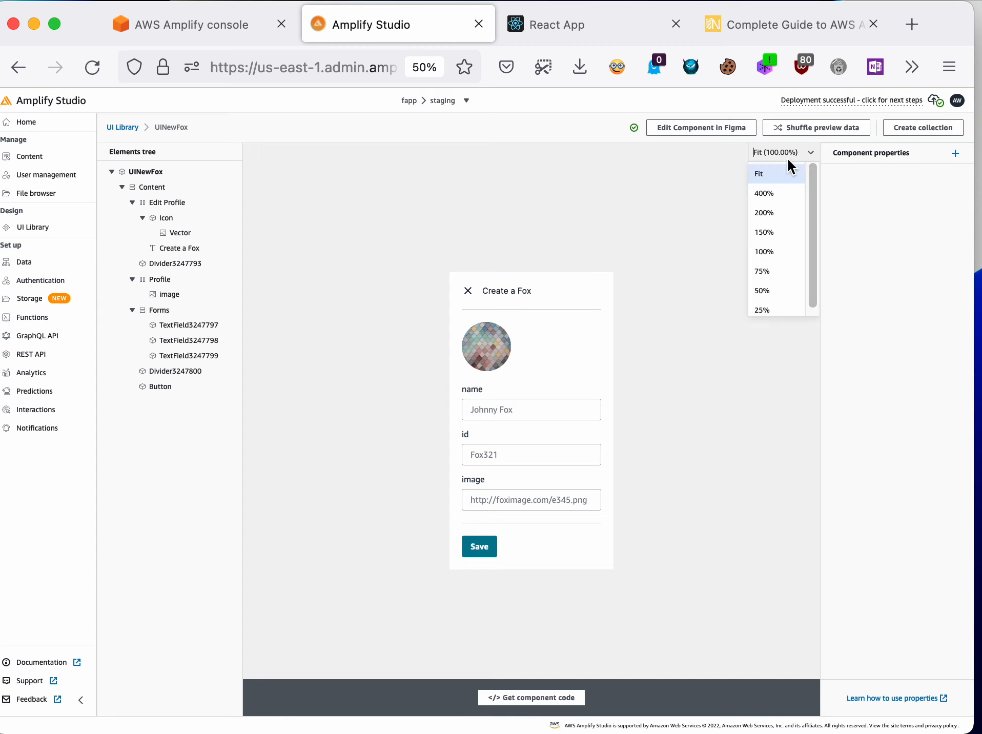
click(779, 229)
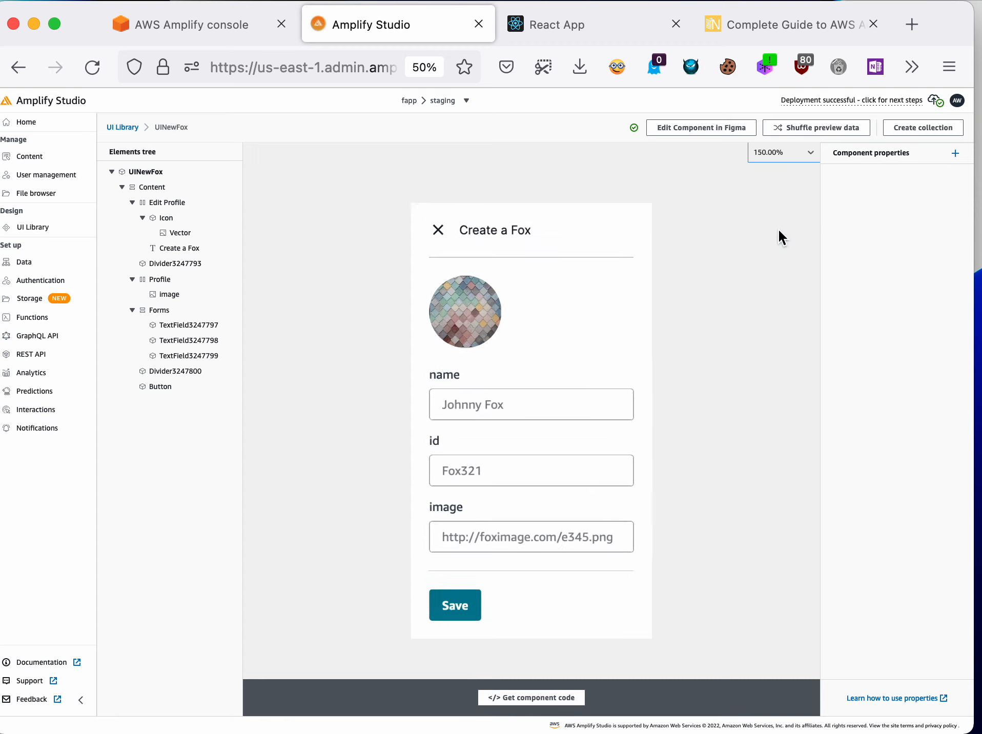
click(811, 153)
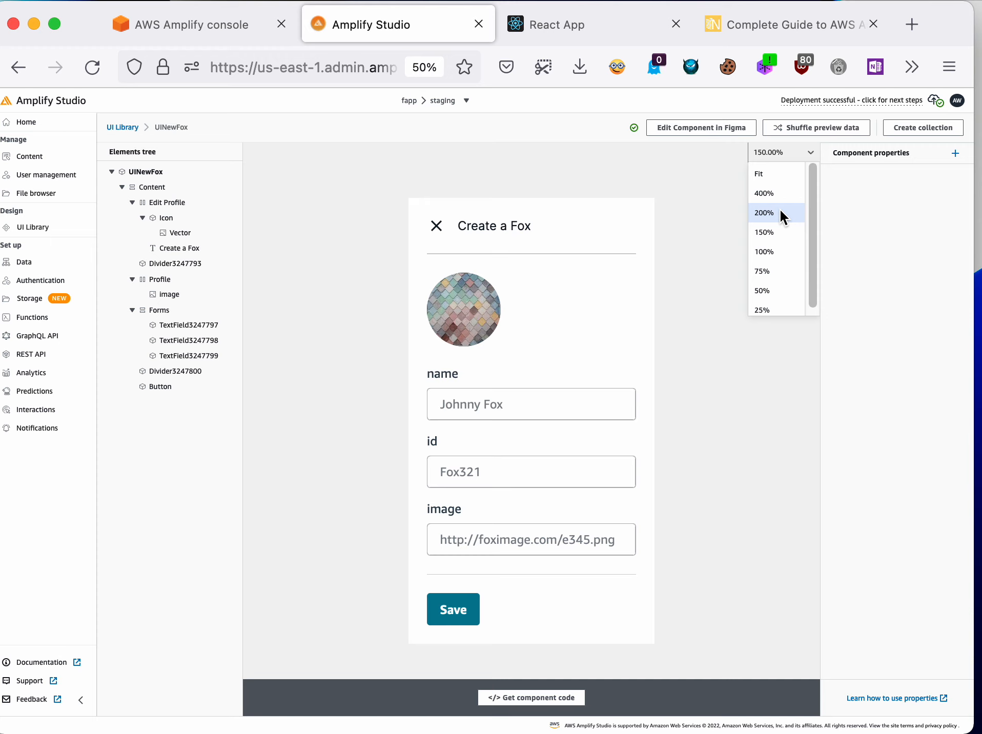
click(782, 216)
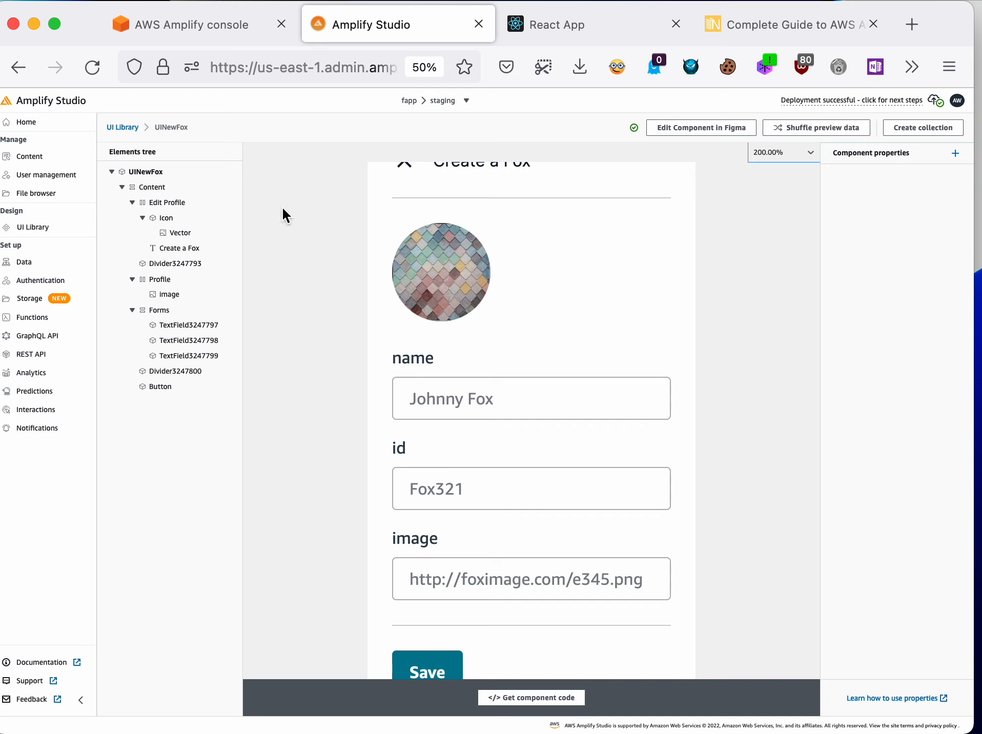
Step: Add a component property named fox of the Fox data model type to UINewFox
click(143, 173)
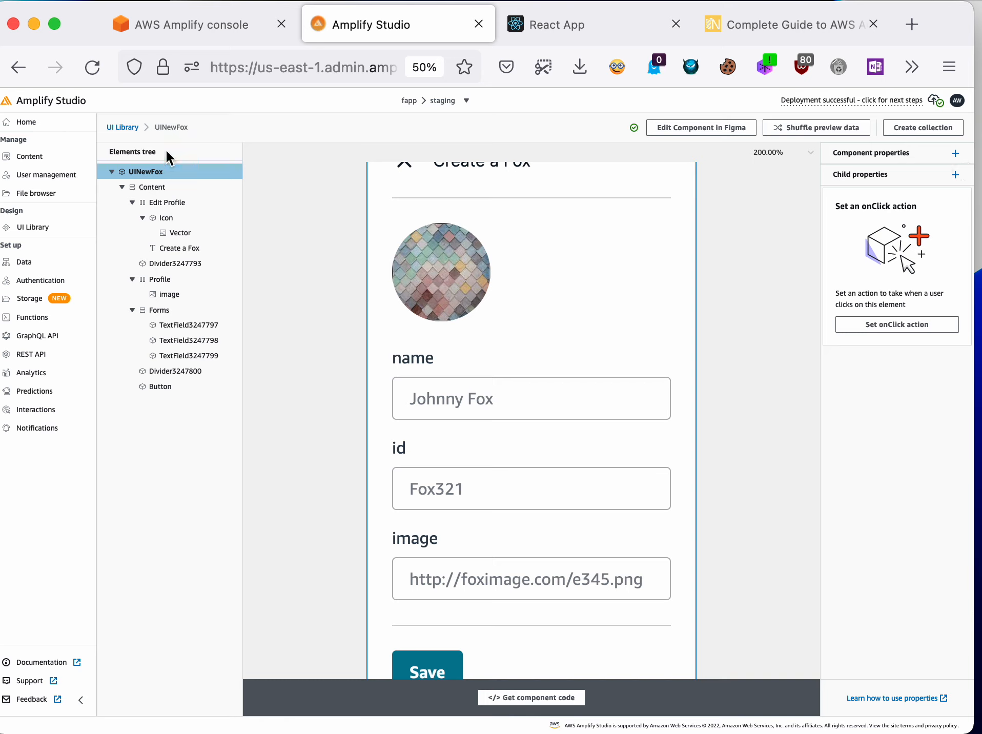
click(953, 155)
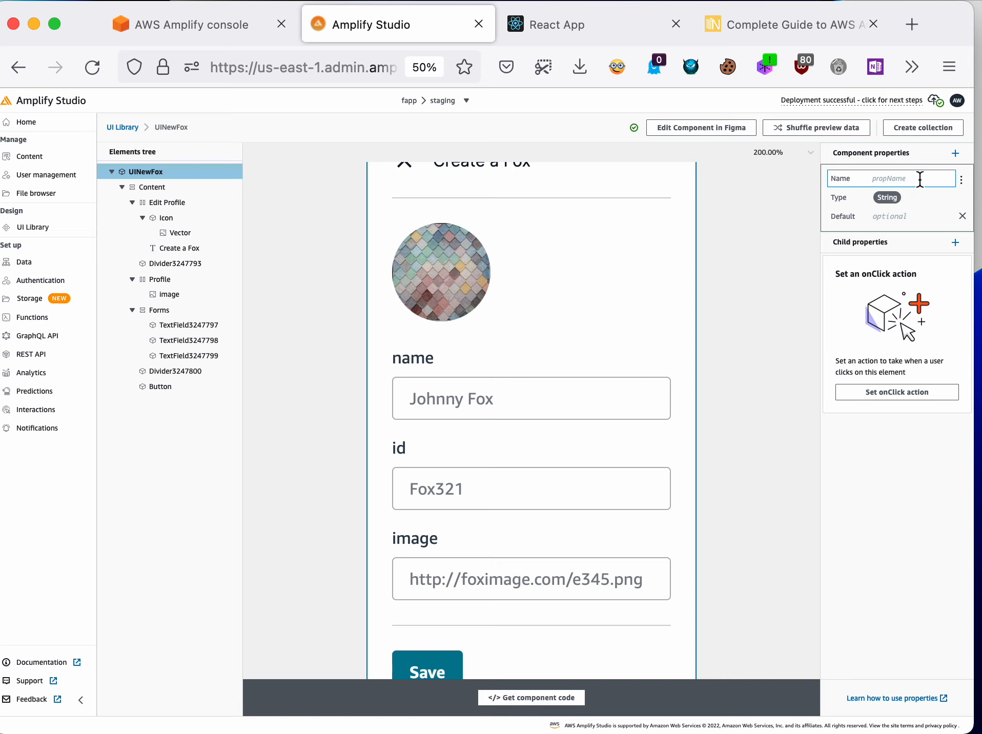
text(fox)
click(903, 199)
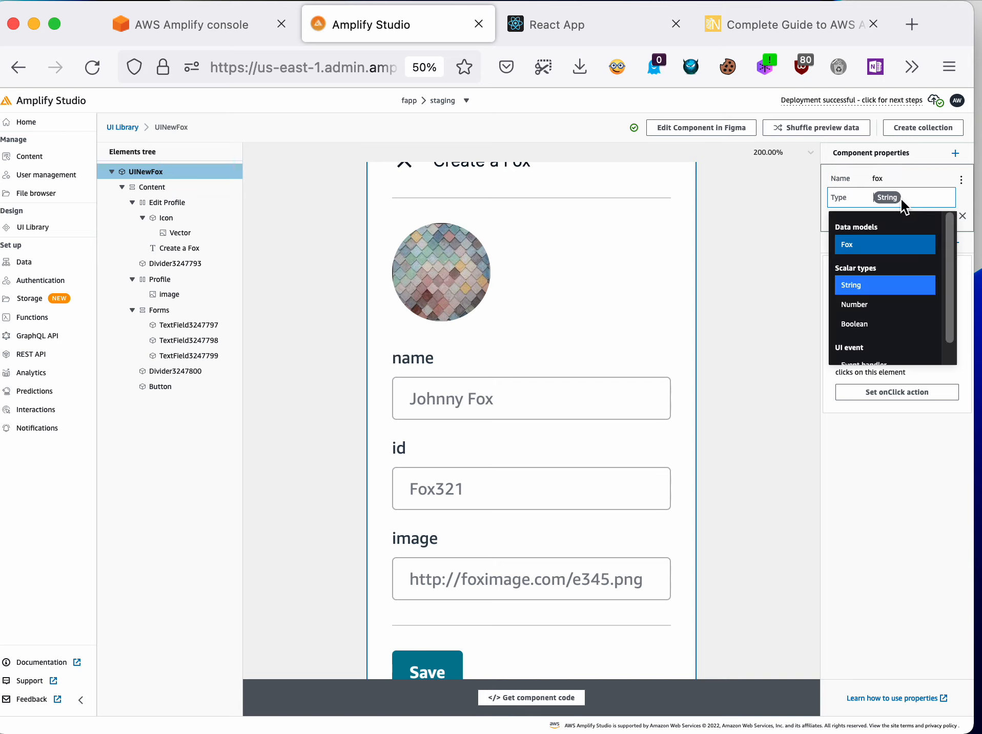
click(877, 241)
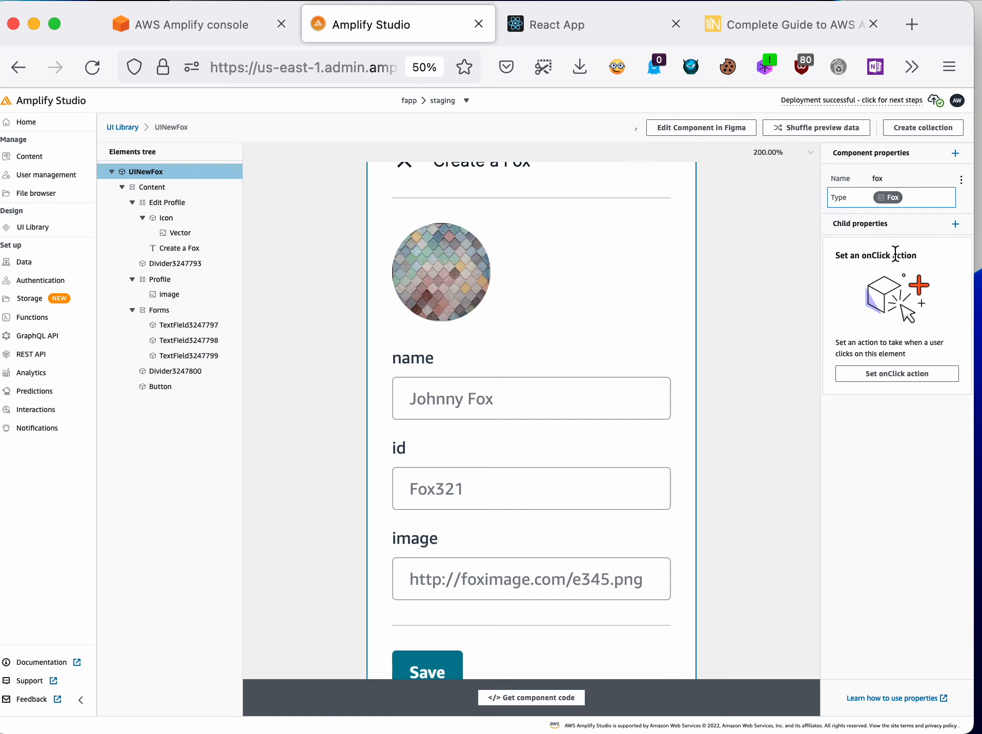
Step: Bind the source of the image element under Profile to fox.src
scroll(631, 252, up, 3)
scroll(634, 253, down, 3)
scroll(634, 252, down, 1)
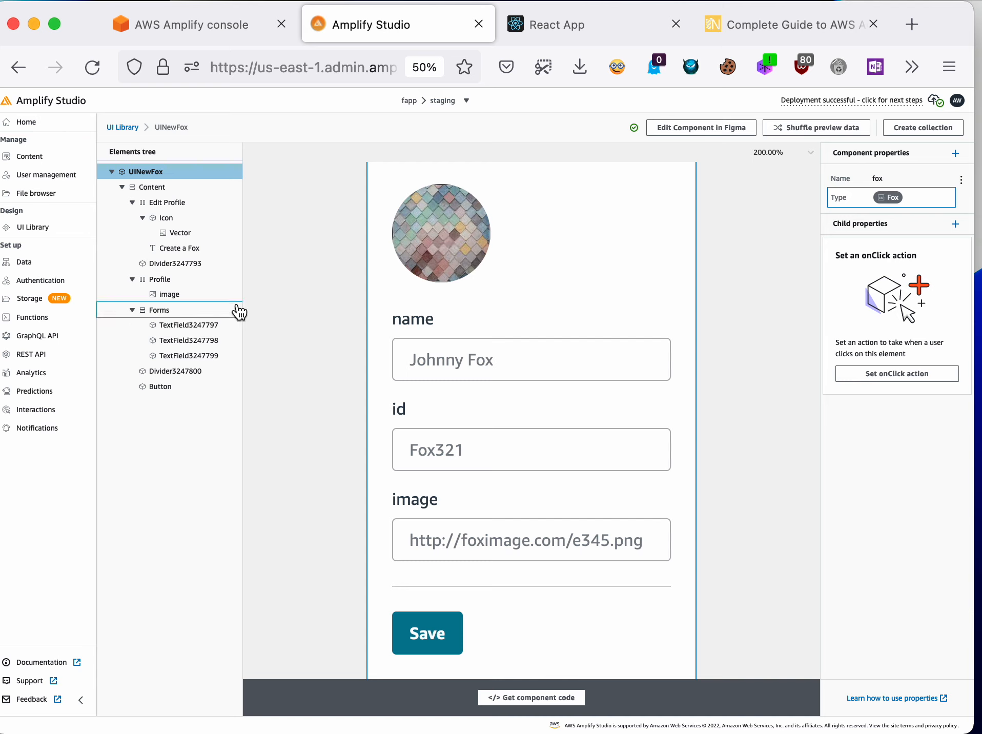
click(177, 299)
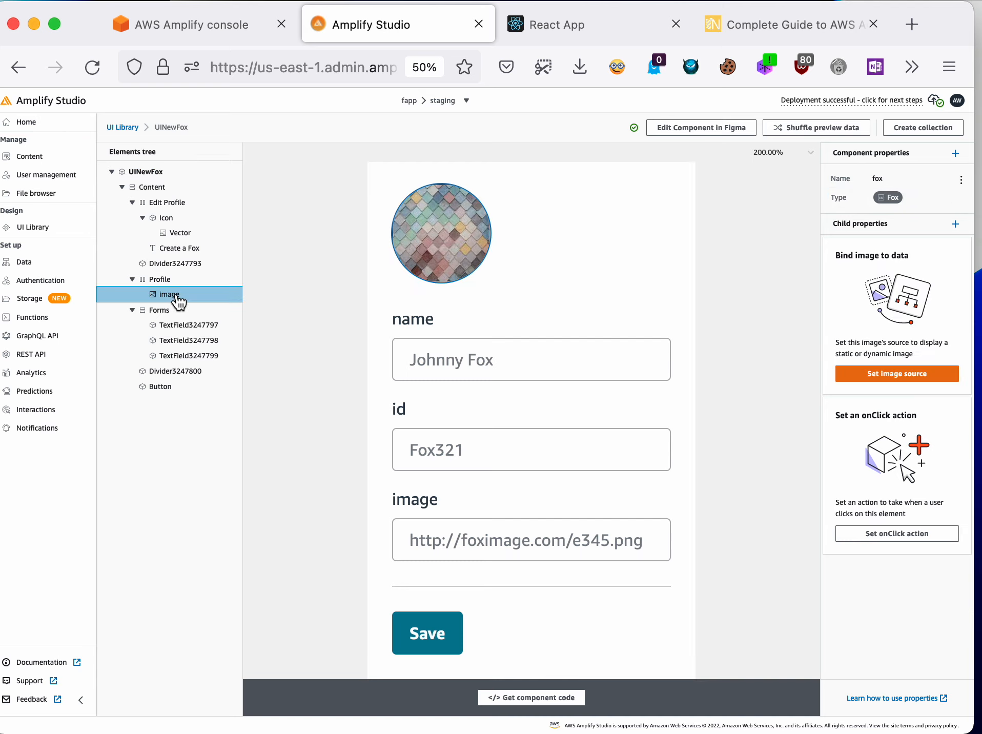
click(870, 370)
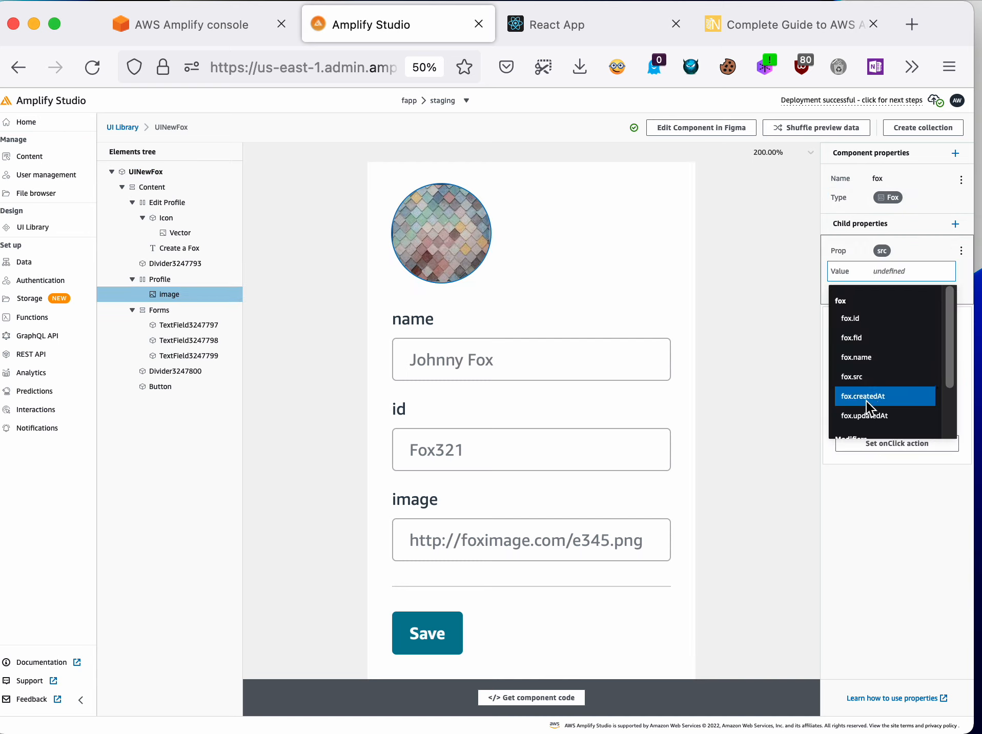
click(862, 381)
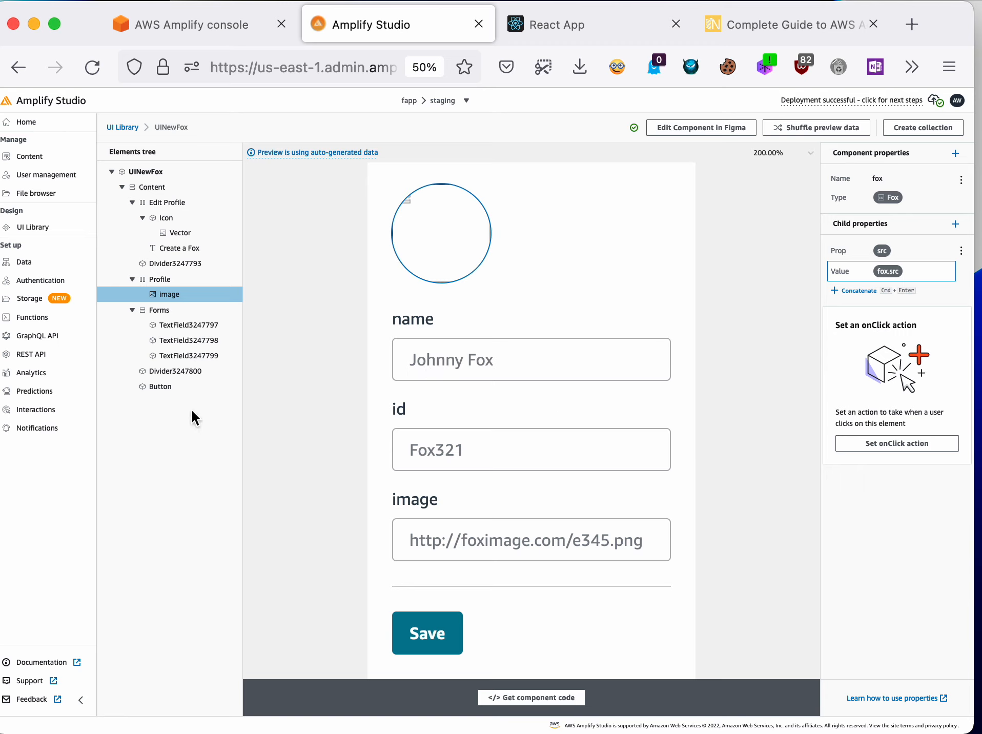
Step: Give the Button element an onClick action that creates a new record in the Fox data model
click(161, 390)
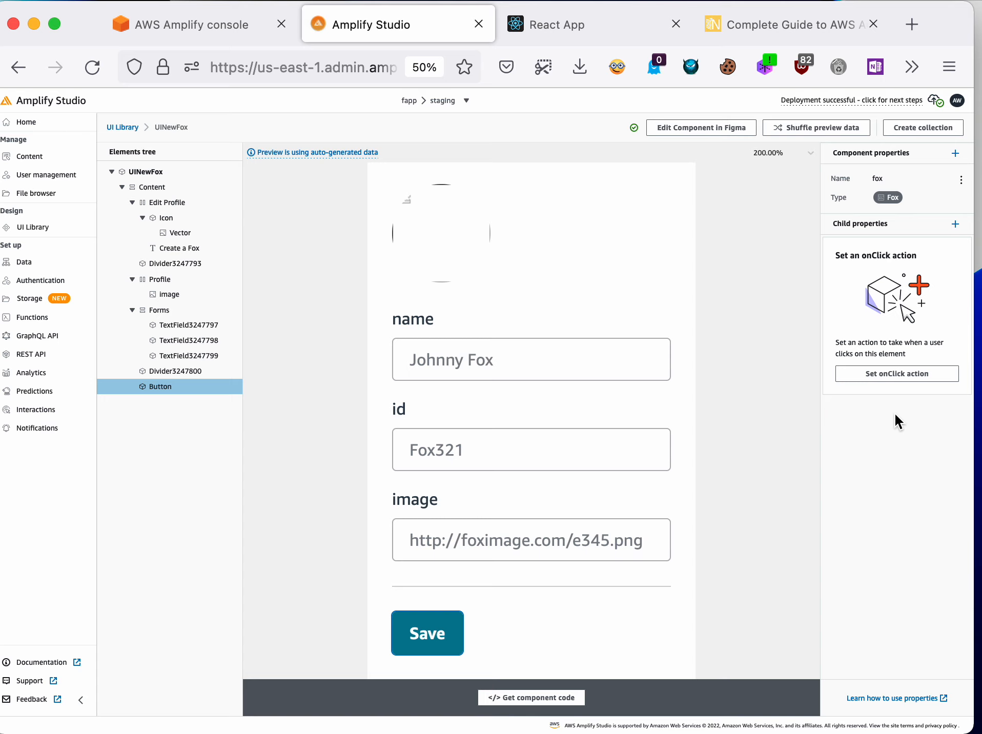
click(896, 375)
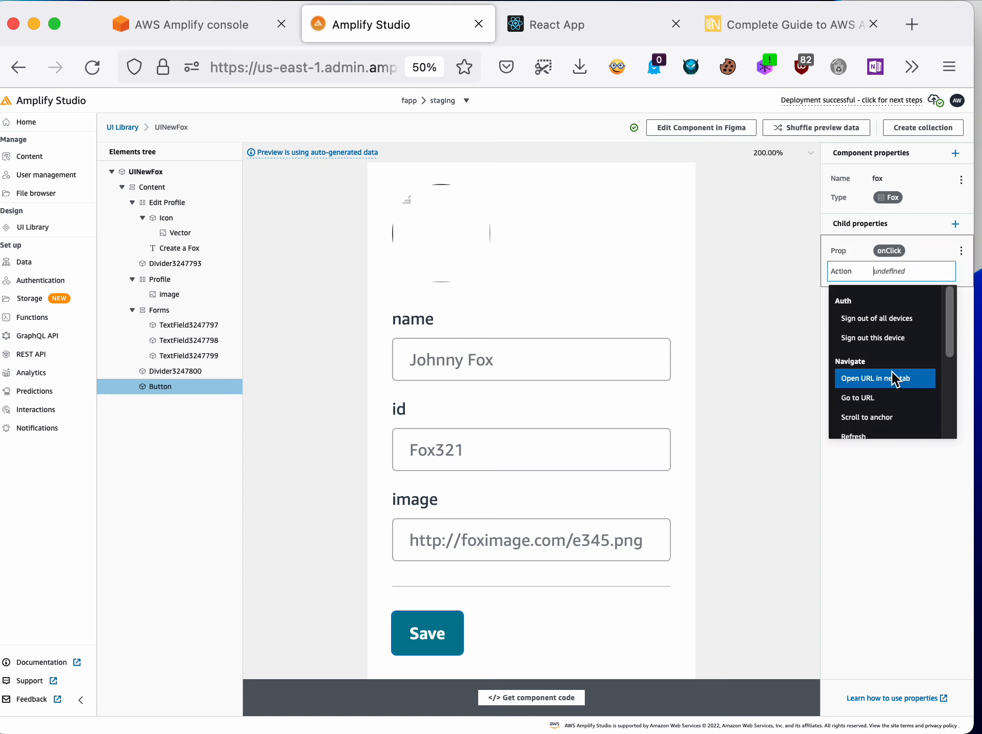
drag(952, 353, 957, 432)
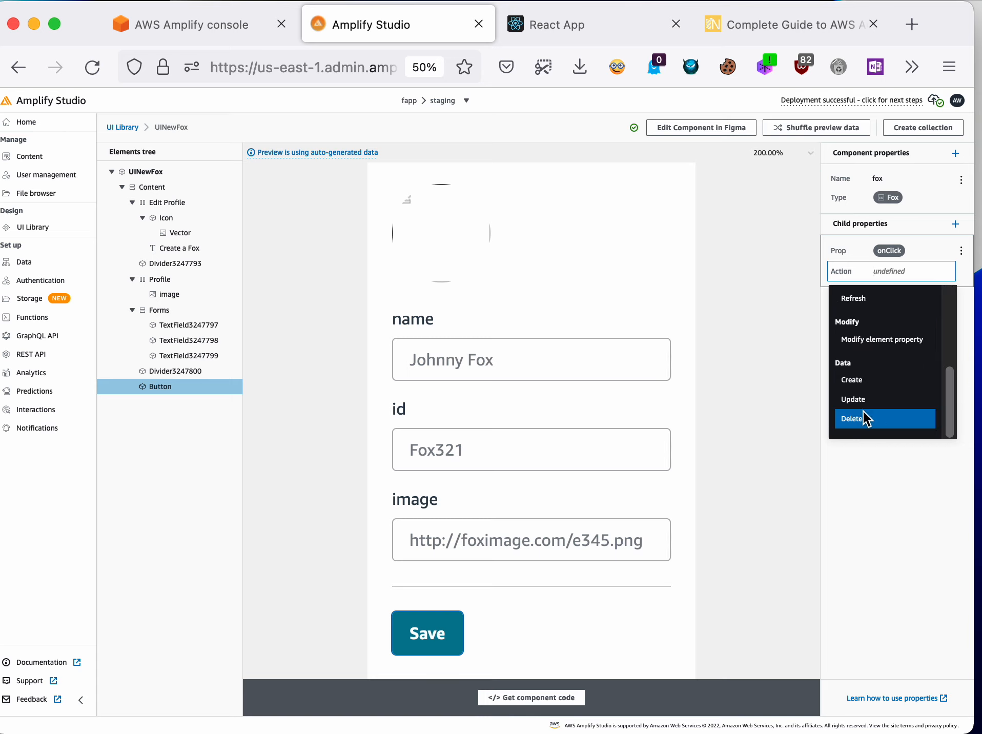
click(856, 378)
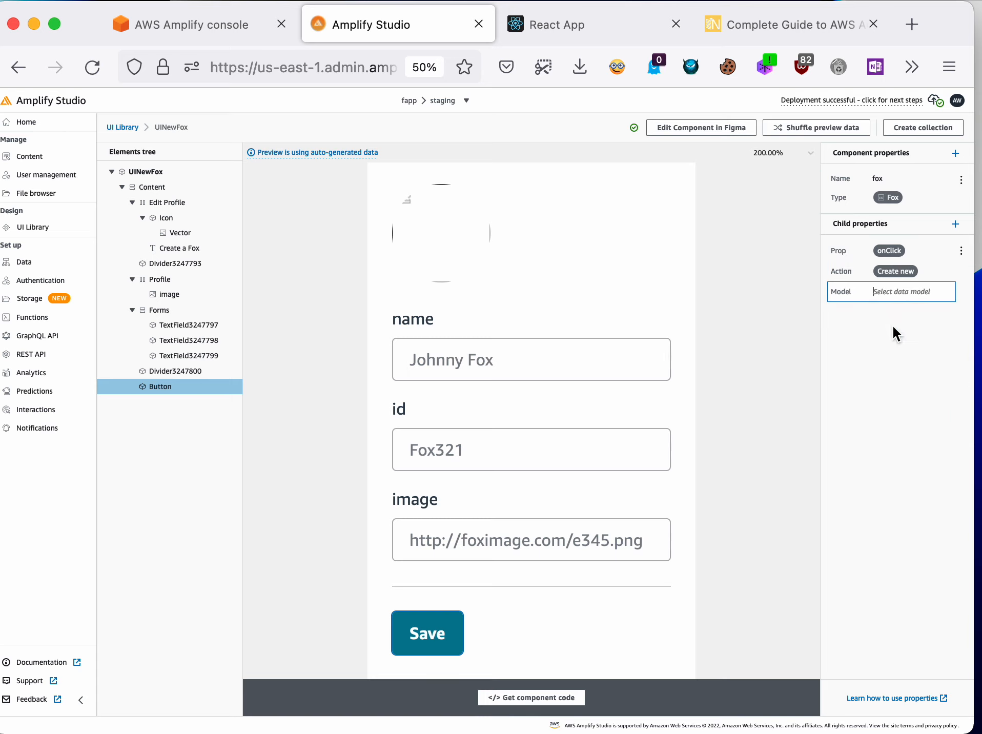
click(893, 291)
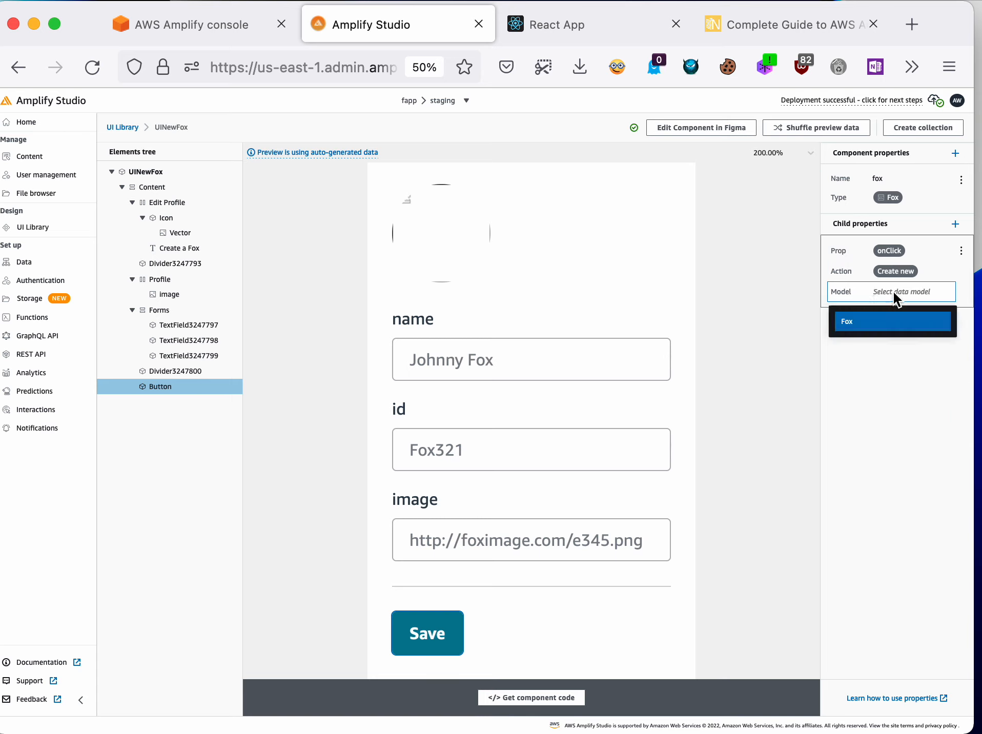
click(868, 329)
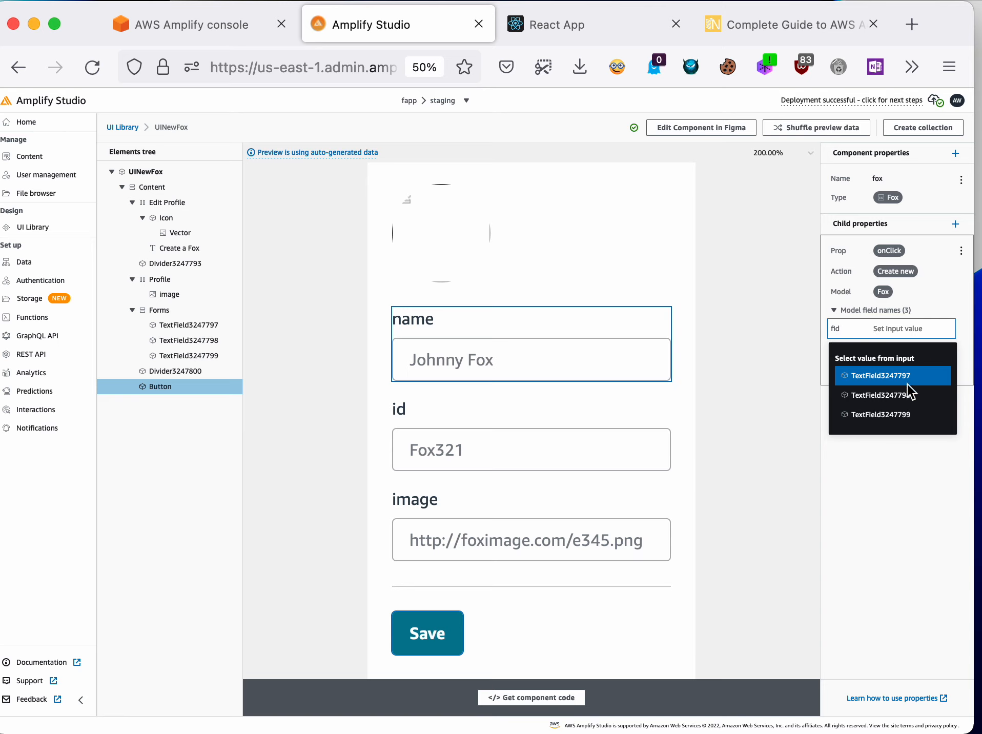
Step: Map the Button action's model fields: fid to TextField3247798, name to TextField3247797 and src to TextField3247799
click(898, 399)
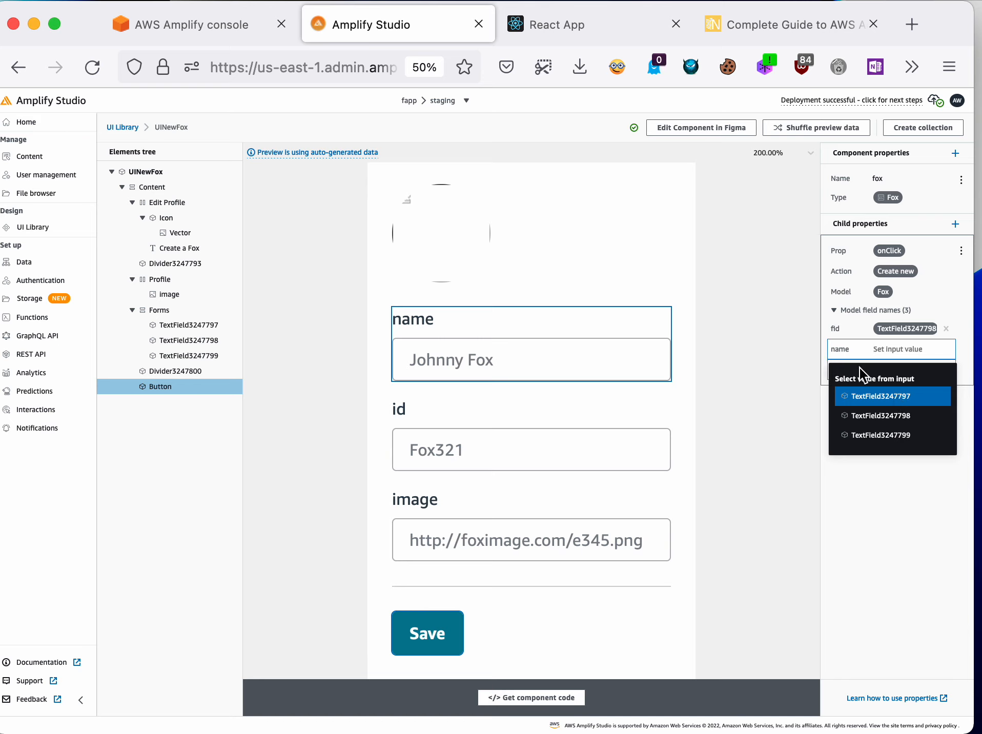
click(864, 396)
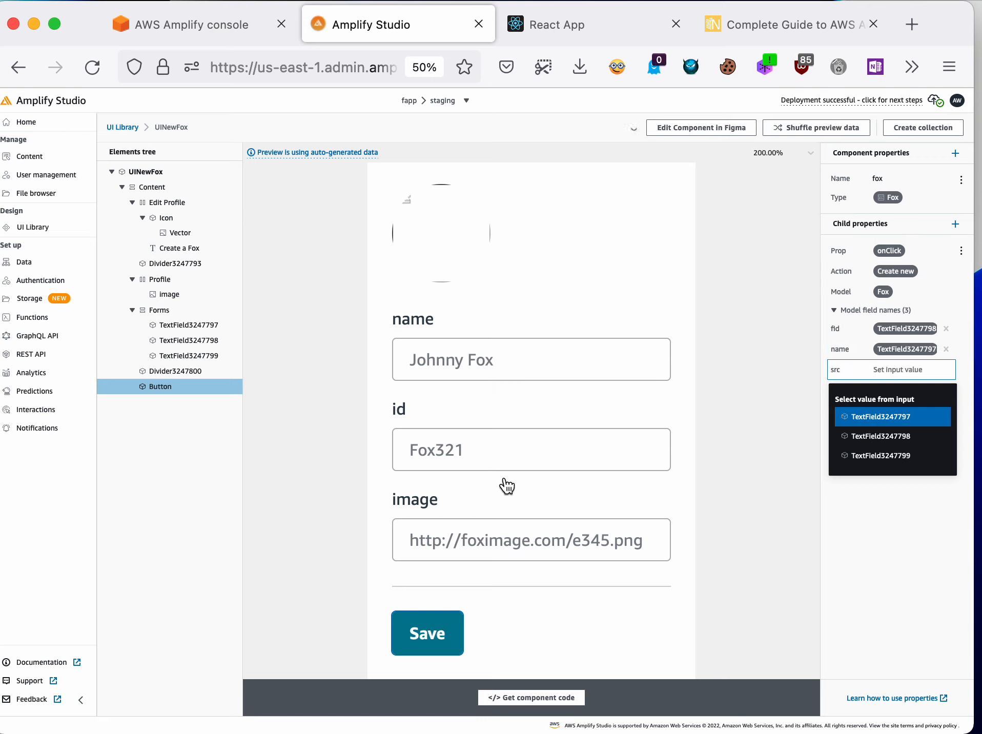
click(897, 455)
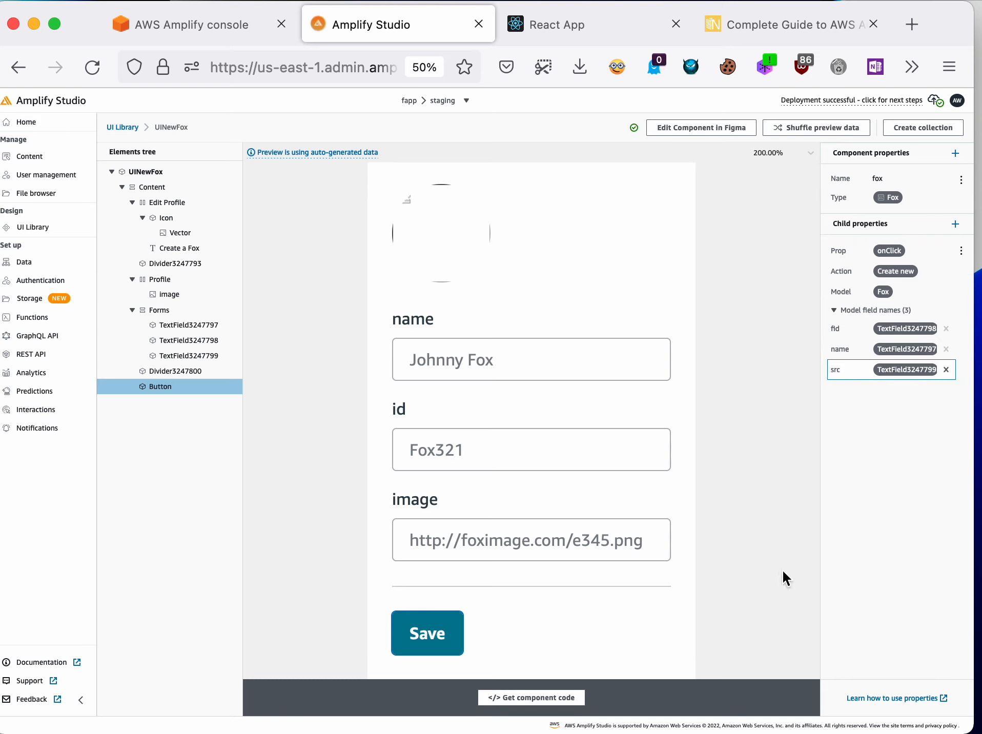
Step: Reopen the UINewFox component for configuration and review the Button element's child properties
click(278, 253)
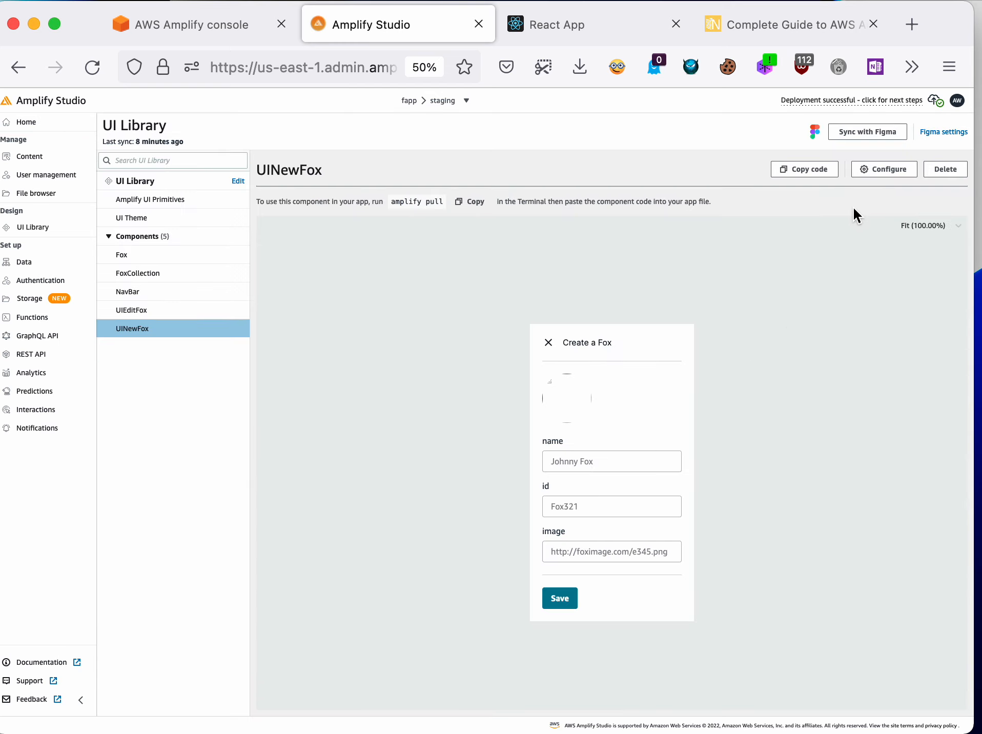
click(886, 170)
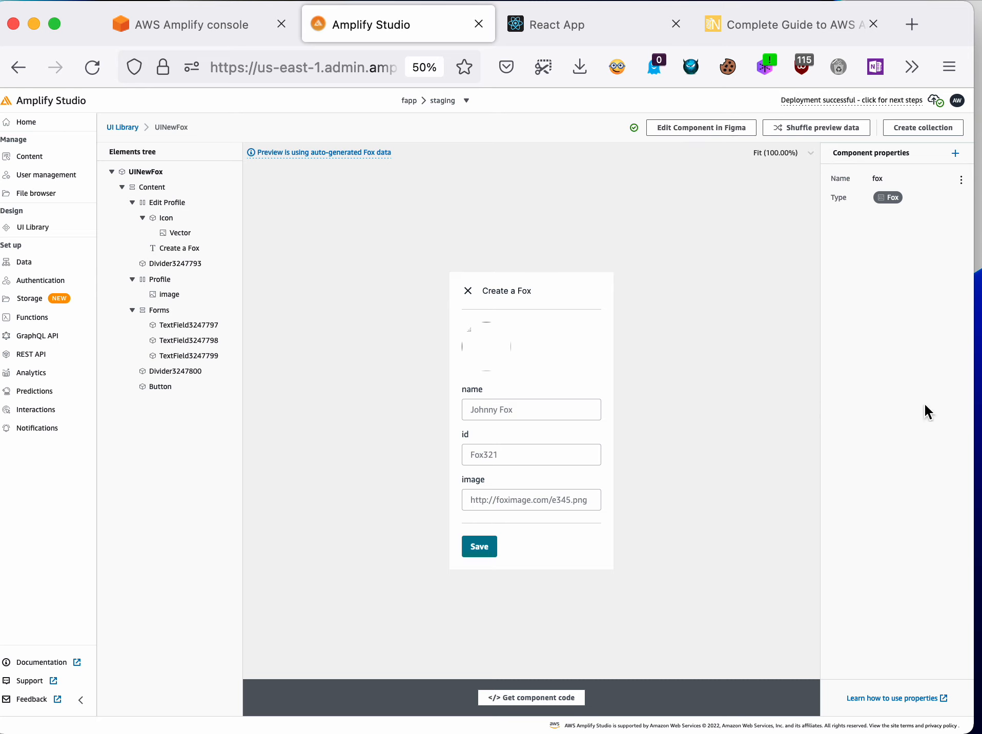
click(152, 177)
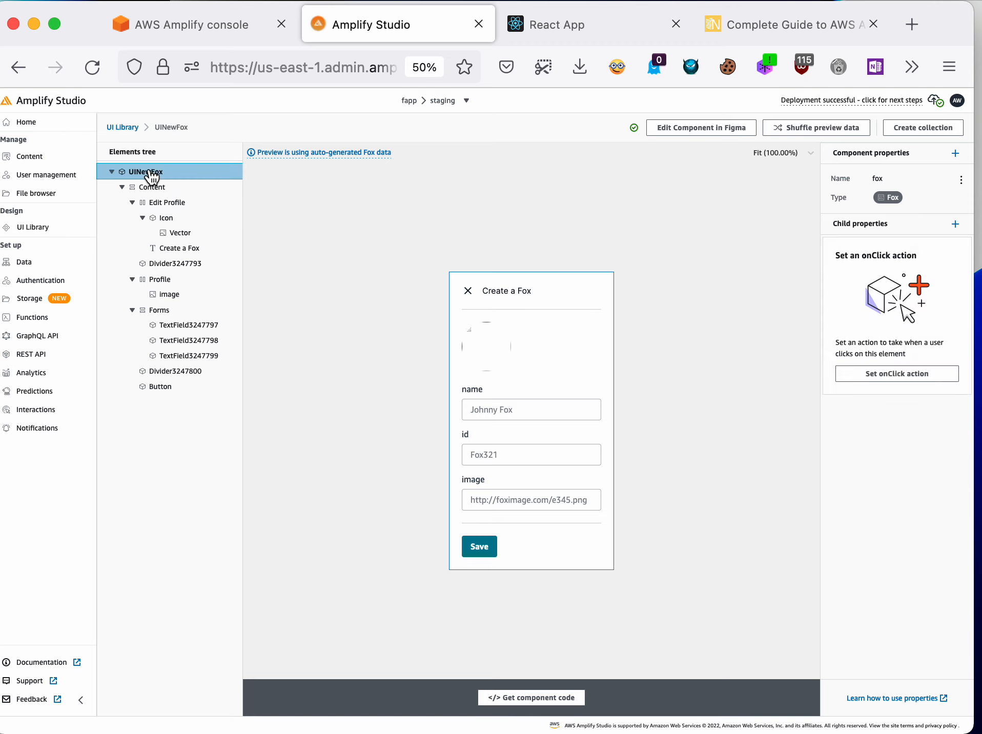
click(163, 391)
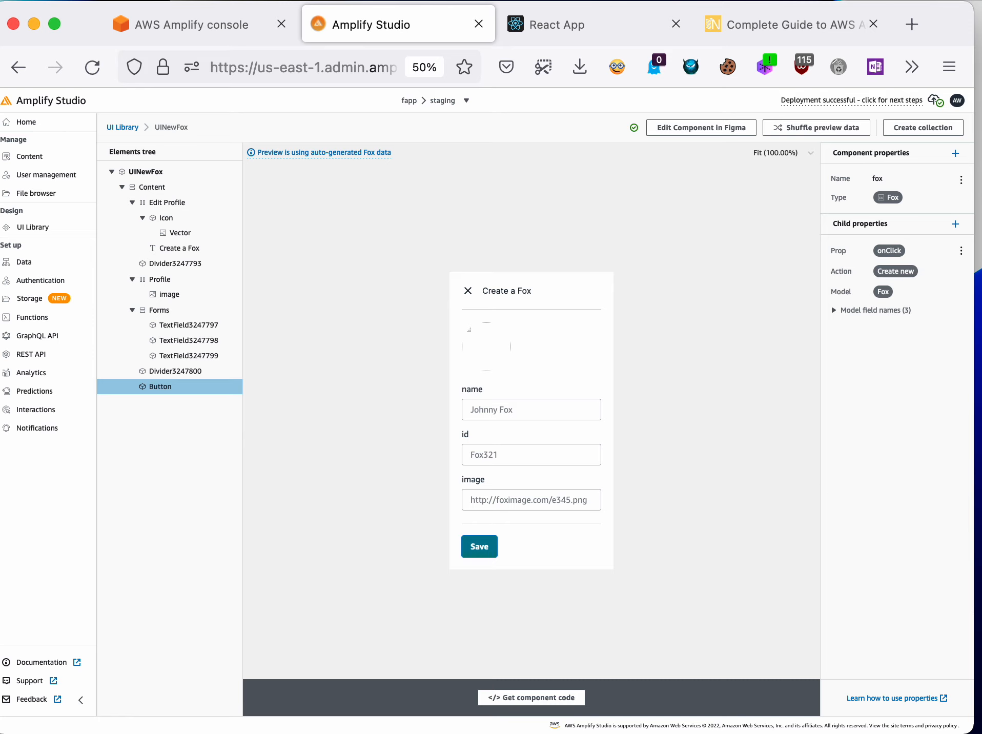
key(super+Tab)
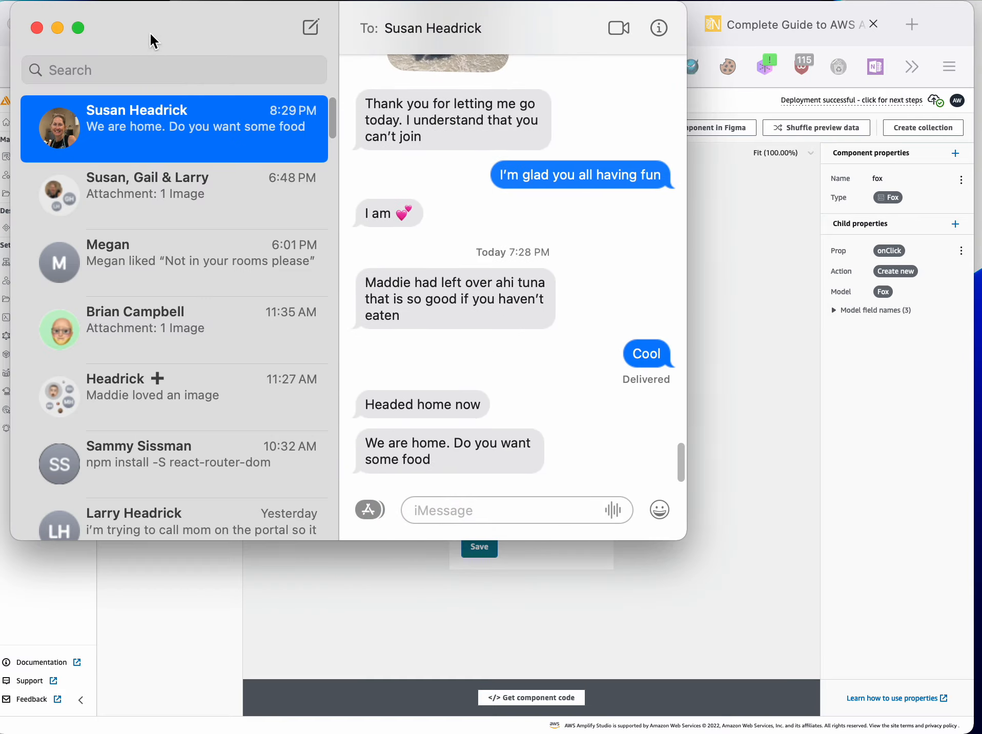
drag(154, 41, 981, 41)
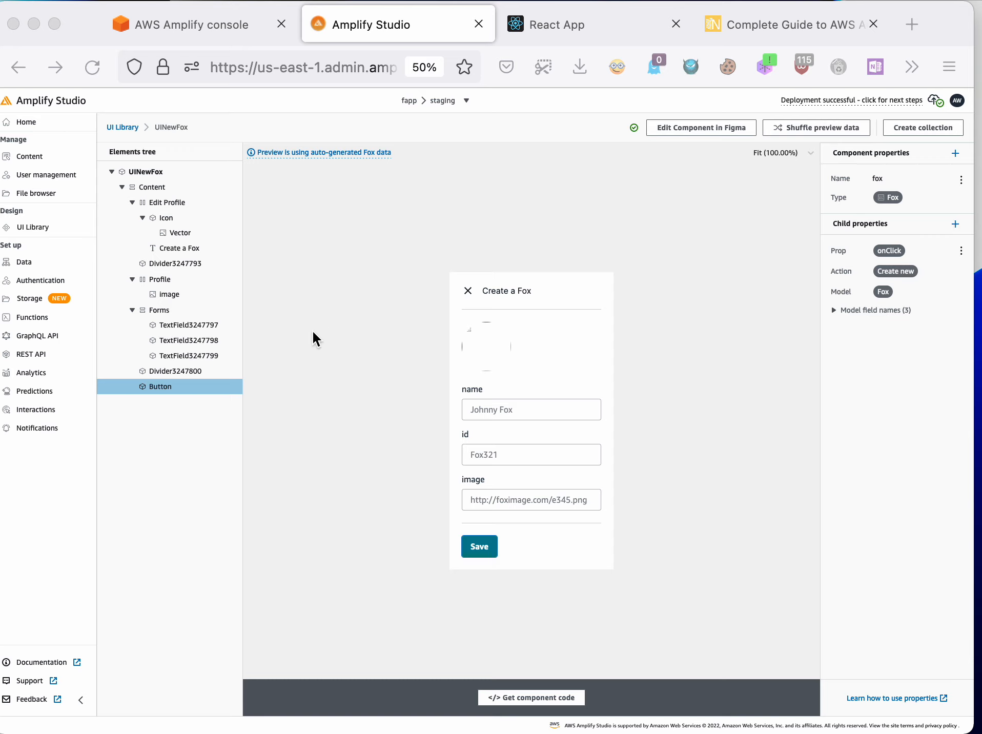
Step: Add an onMouseOut child property to the Button element
click(956, 224)
click(957, 226)
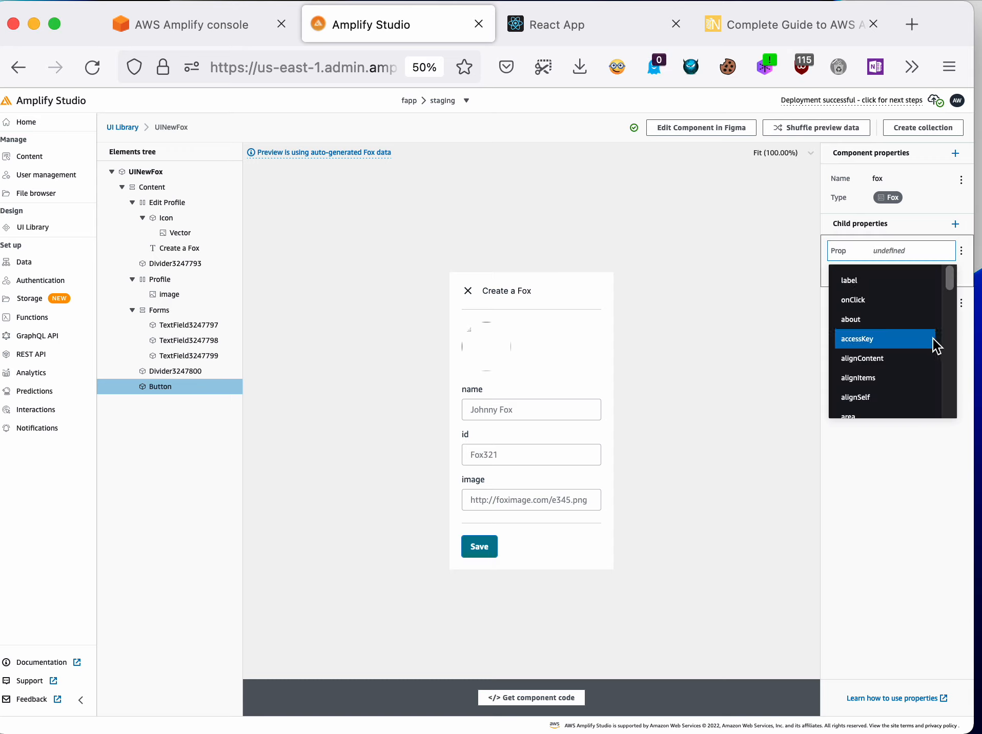
drag(948, 275, 945, 372)
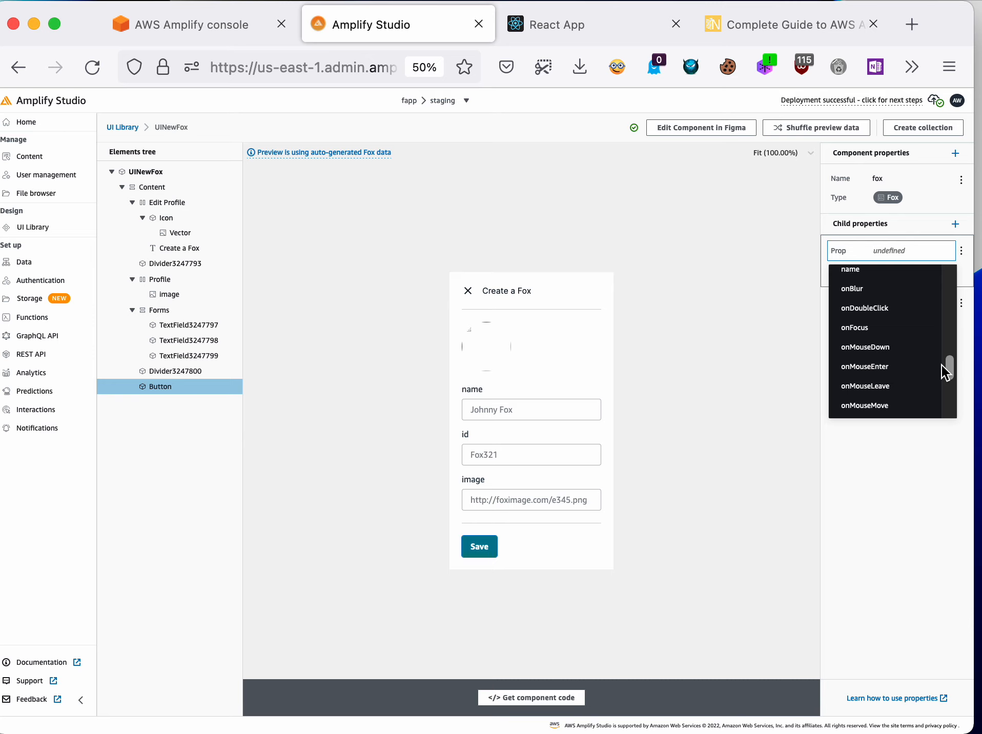
scroll(936, 371, down, 1)
scroll(895, 366, down, 1)
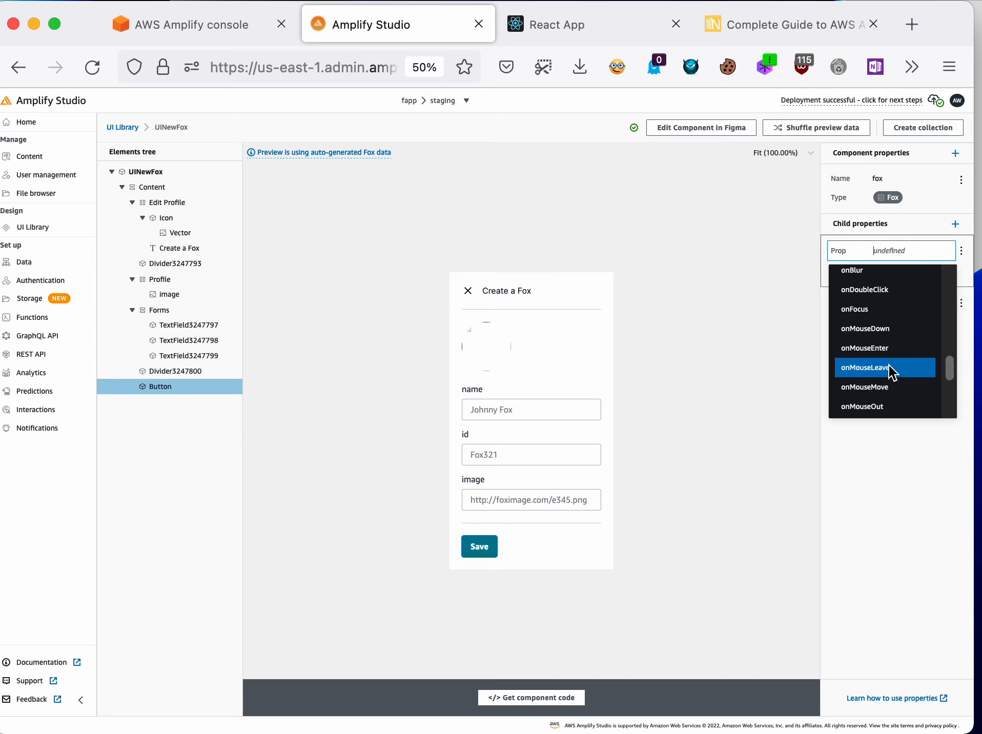
scroll(893, 364, down, 1)
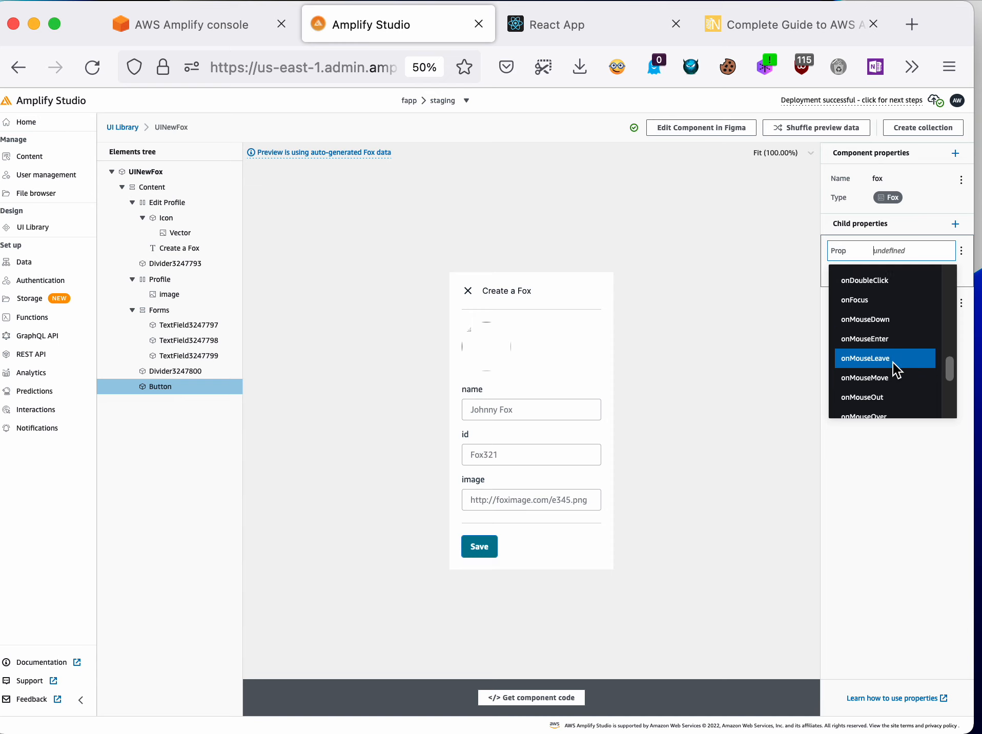
click(889, 403)
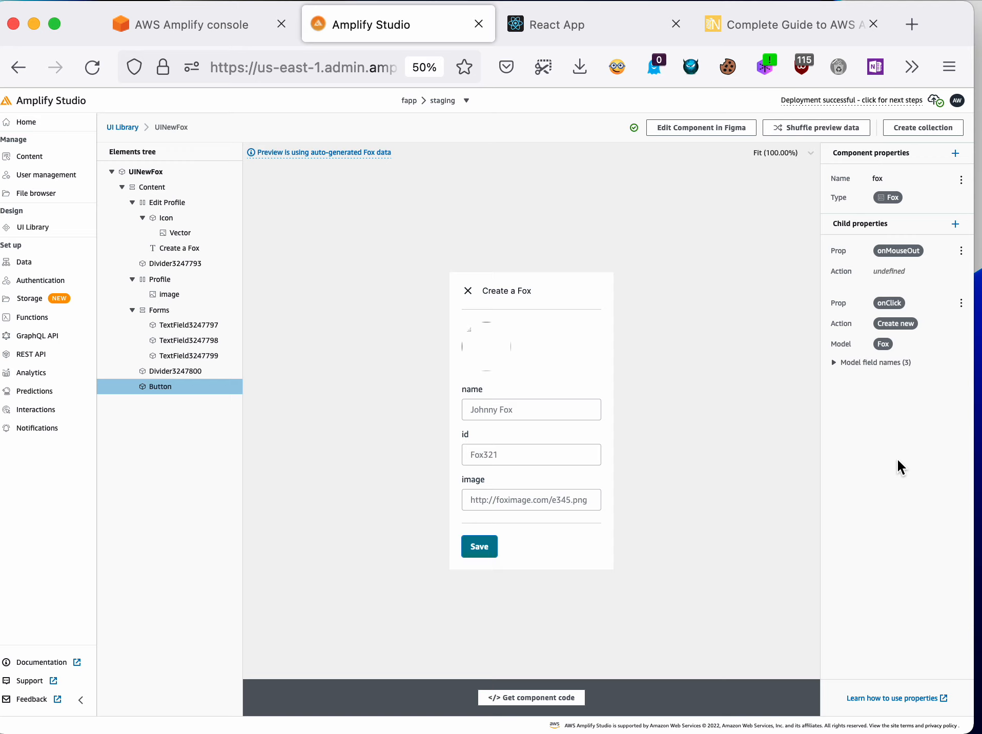
Step: Set the action of the Button's onMouseOut property to Go to URL
click(892, 268)
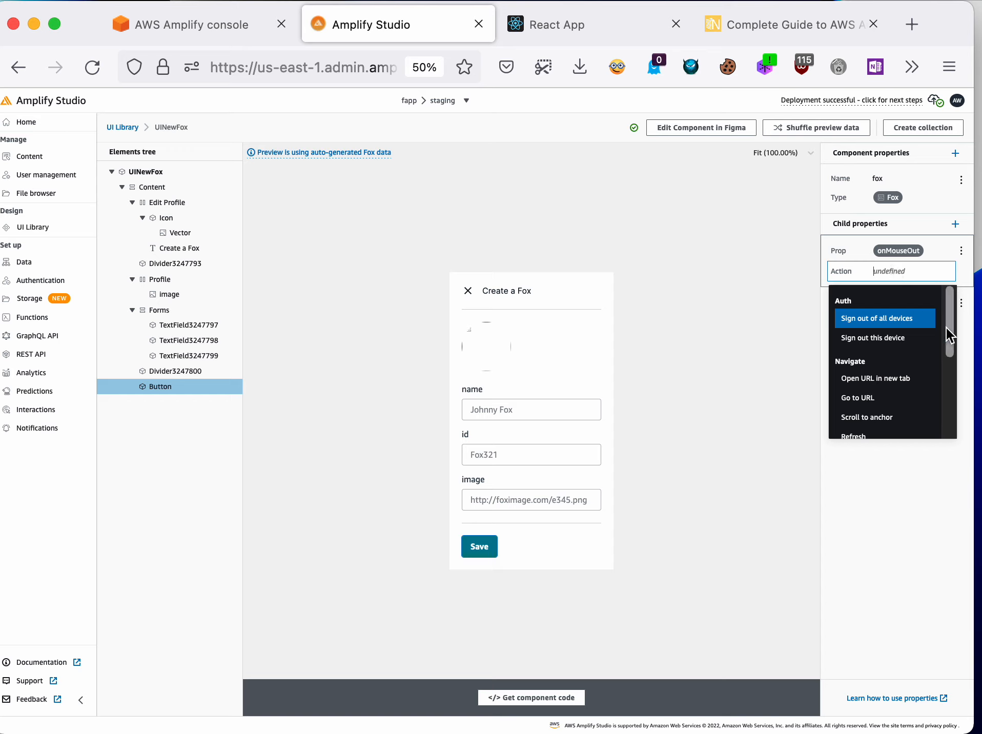
scroll(946, 334, down, 1)
scroll(946, 336, down, 2)
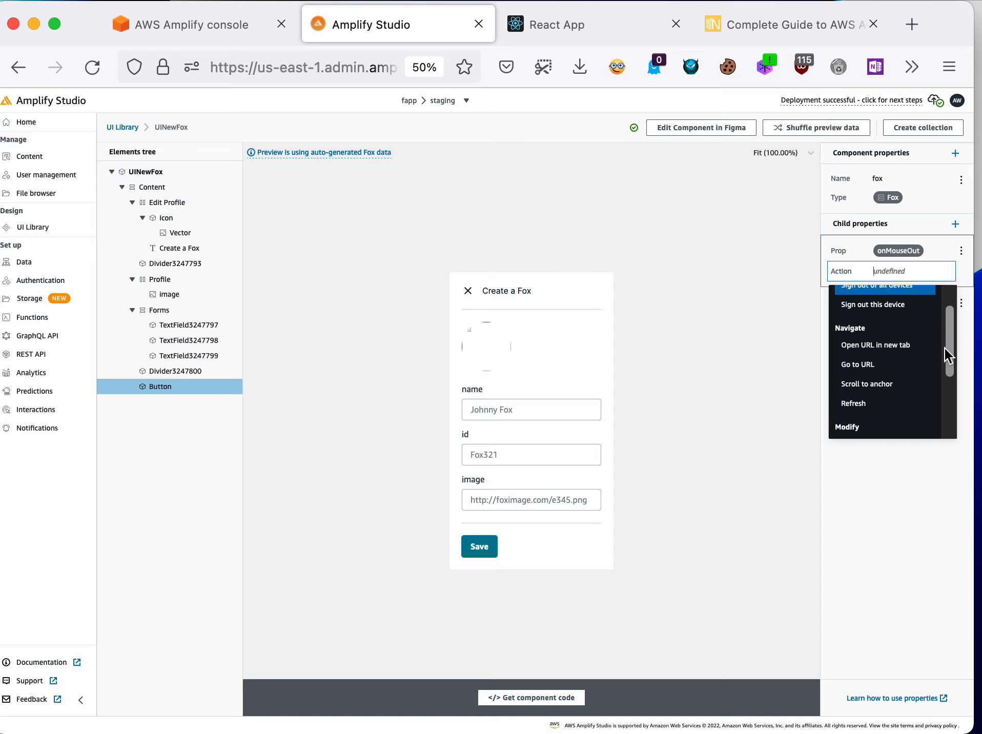
click(873, 358)
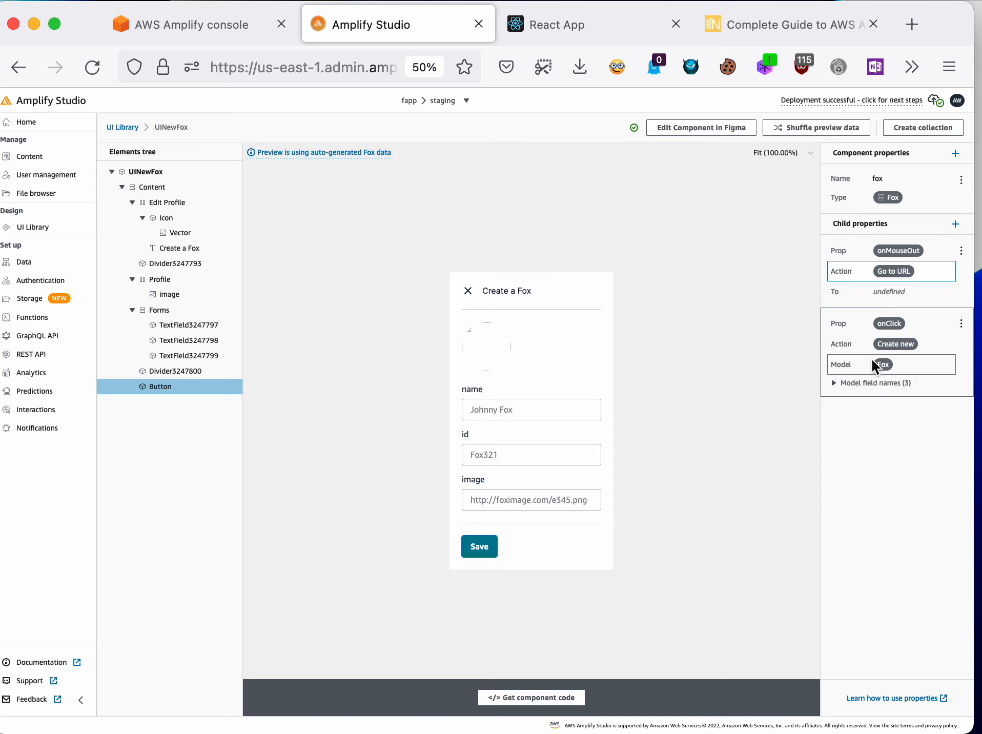
Step: Set the destination of the Button's onMouseOut Go to URL action to the constant value "/"
click(883, 292)
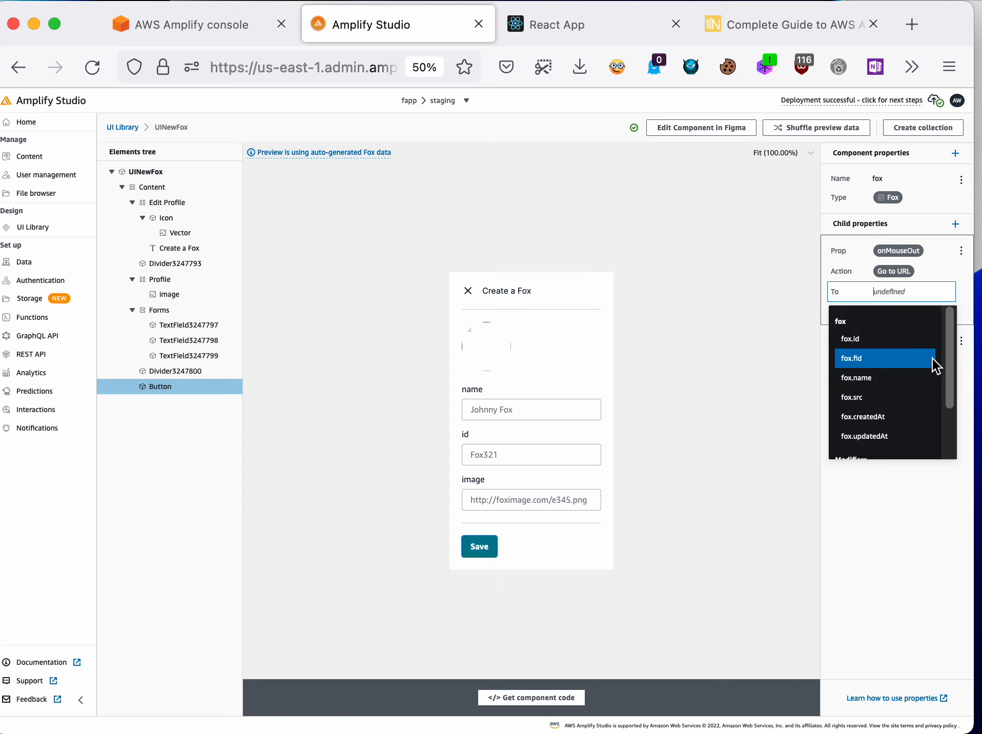
drag(949, 360, 956, 415)
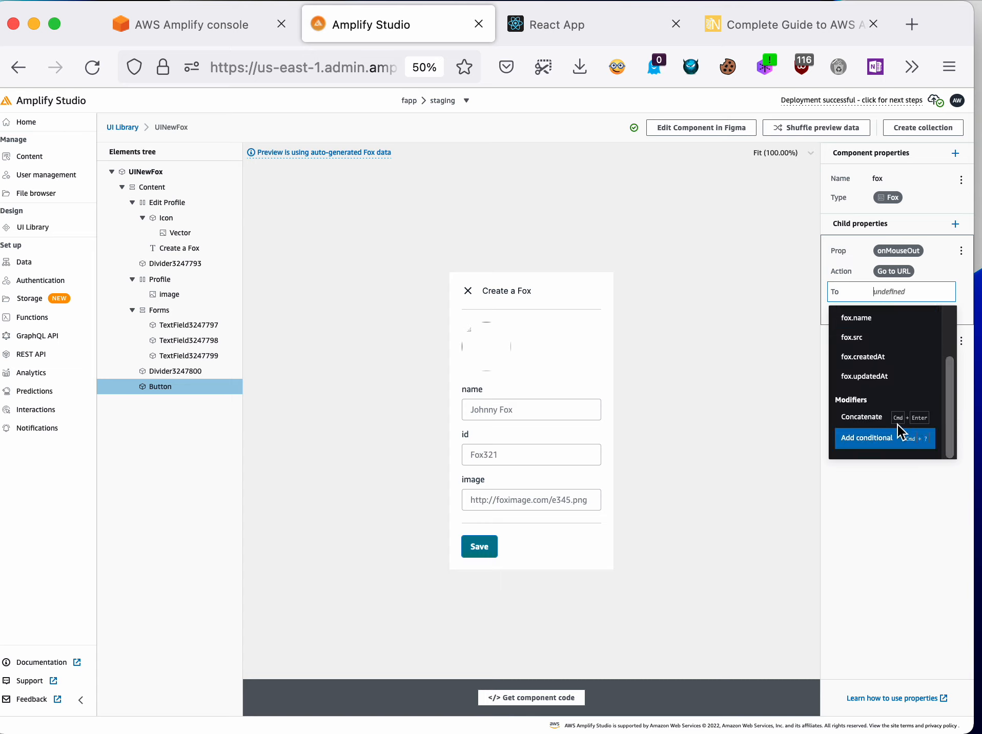
click(876, 291)
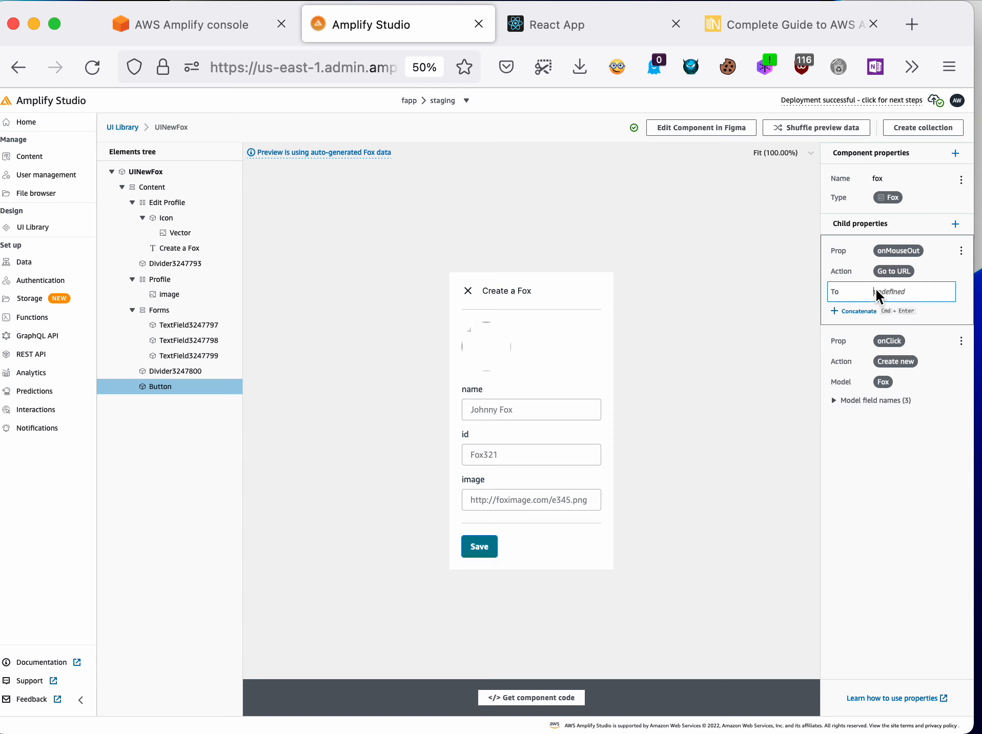
text(/)
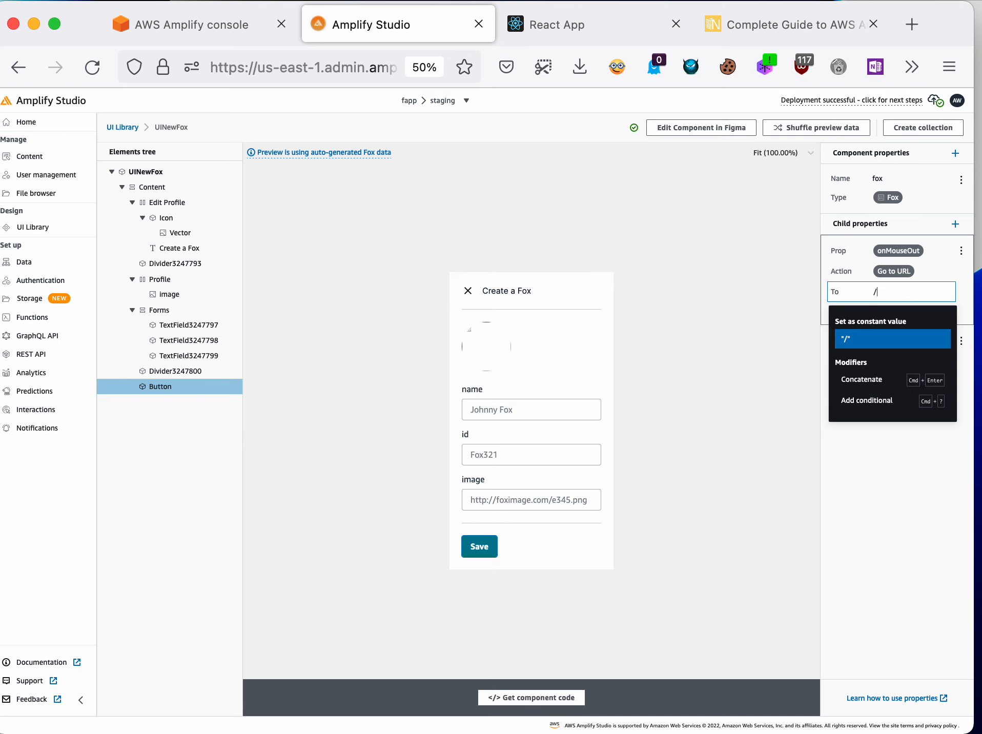
key(Return)
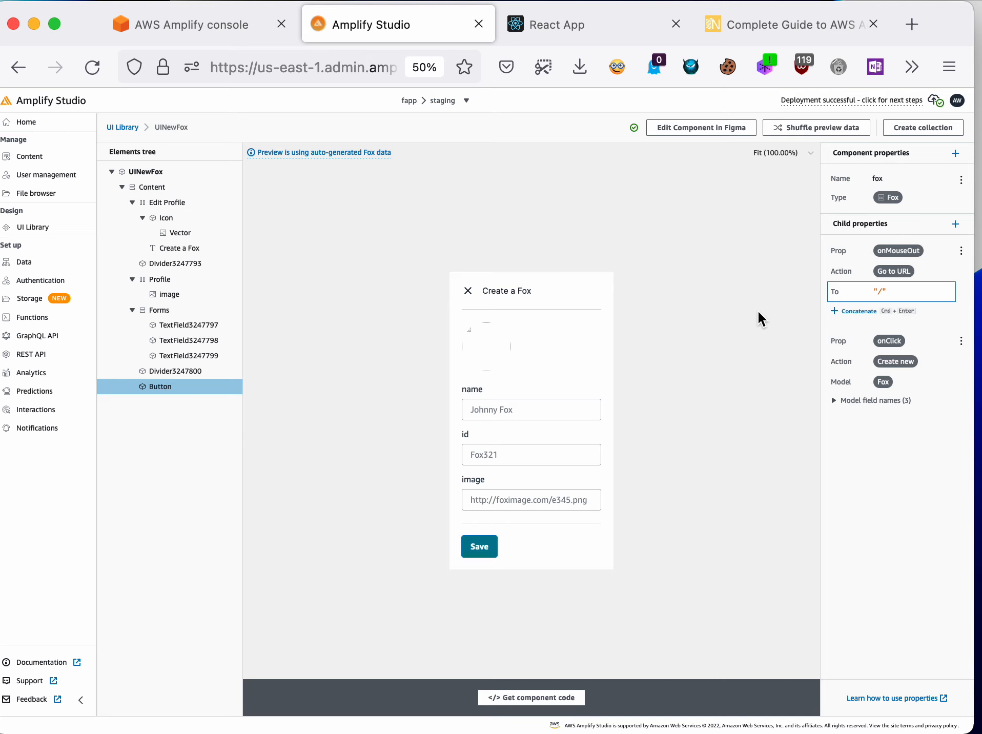
Step: Open the NavBar component from the UI Library for configuration and enlarge its preview to 400%
click(122, 127)
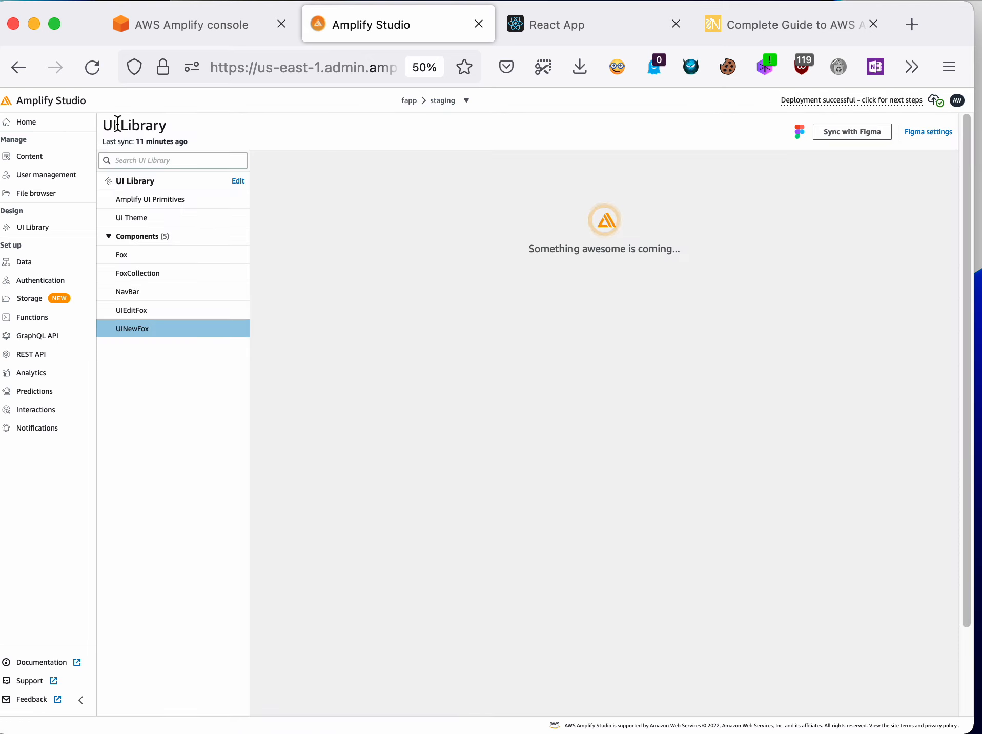
click(148, 296)
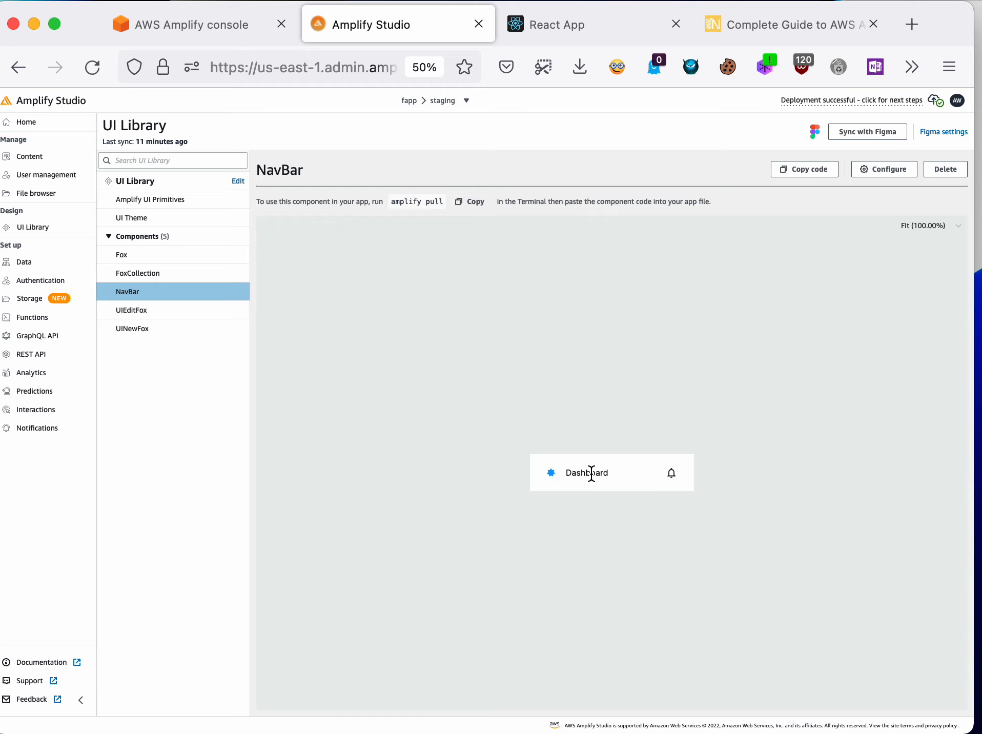
click(882, 171)
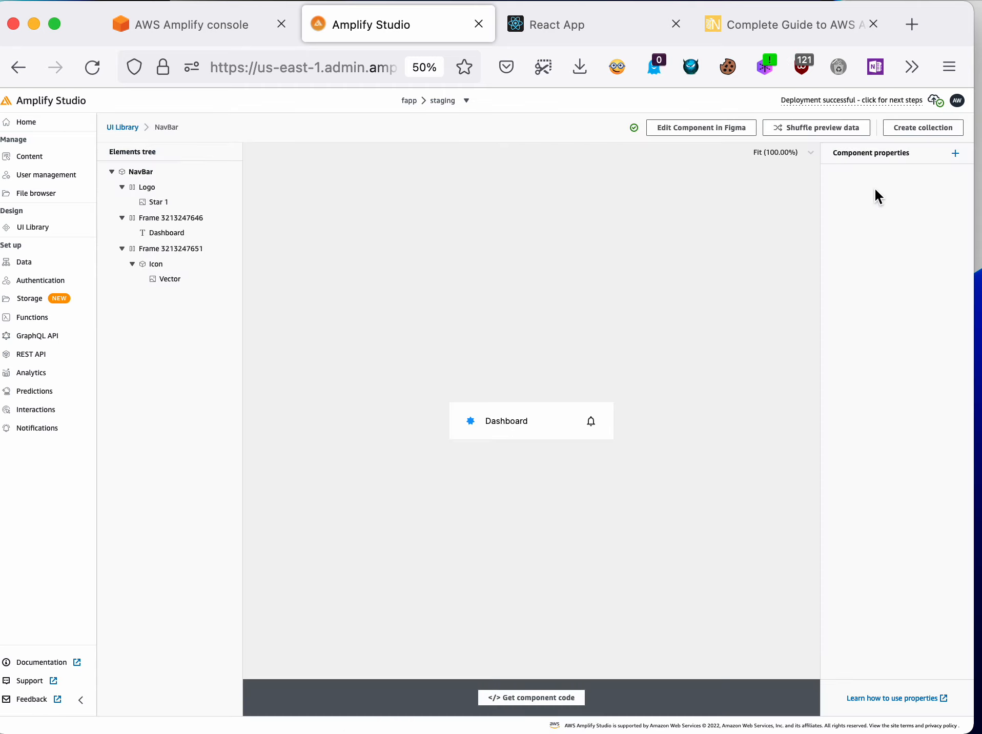
click(806, 152)
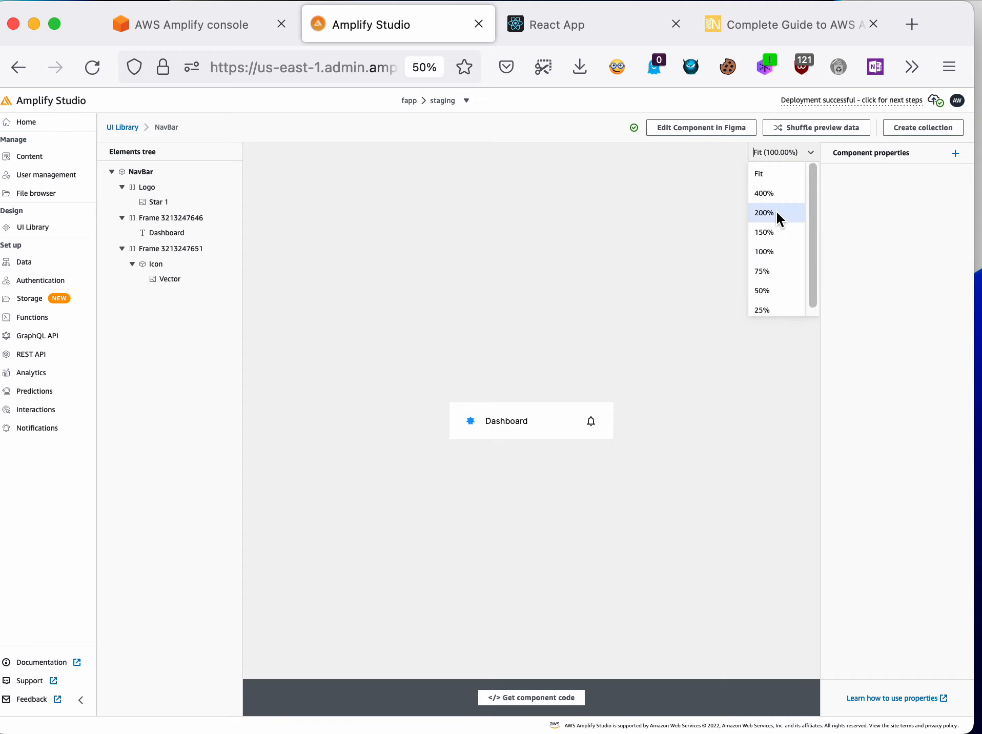
click(777, 212)
click(810, 153)
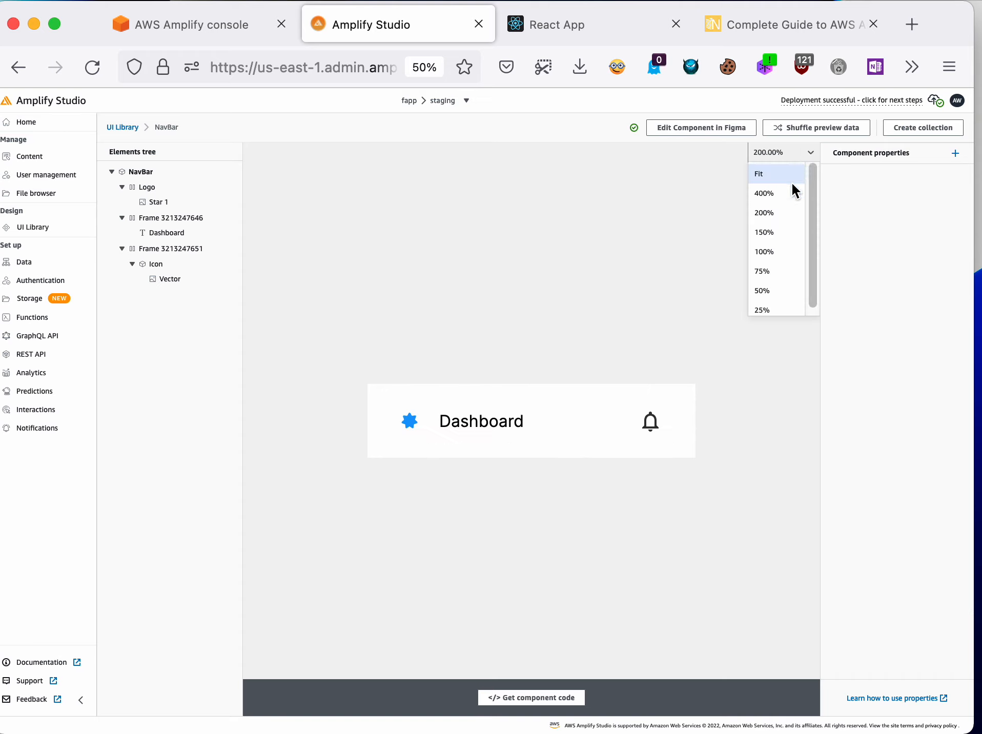
click(788, 197)
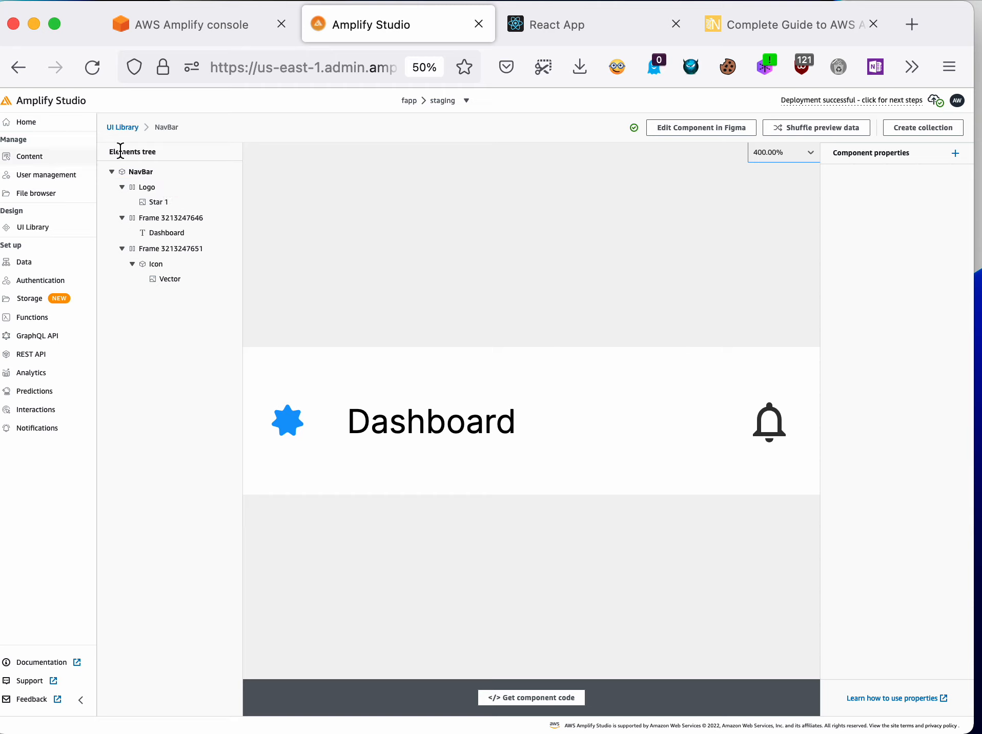
Step: Add a component property named navbar to NavBar and set its type to the Fox data model
click(956, 155)
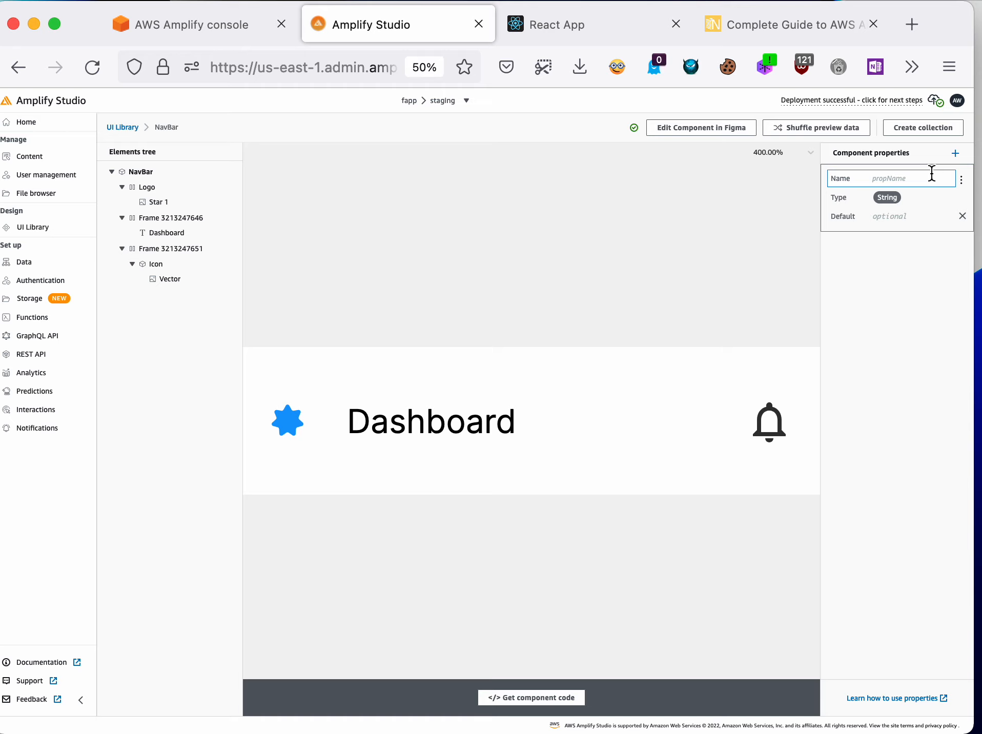
text(navbar)
click(889, 260)
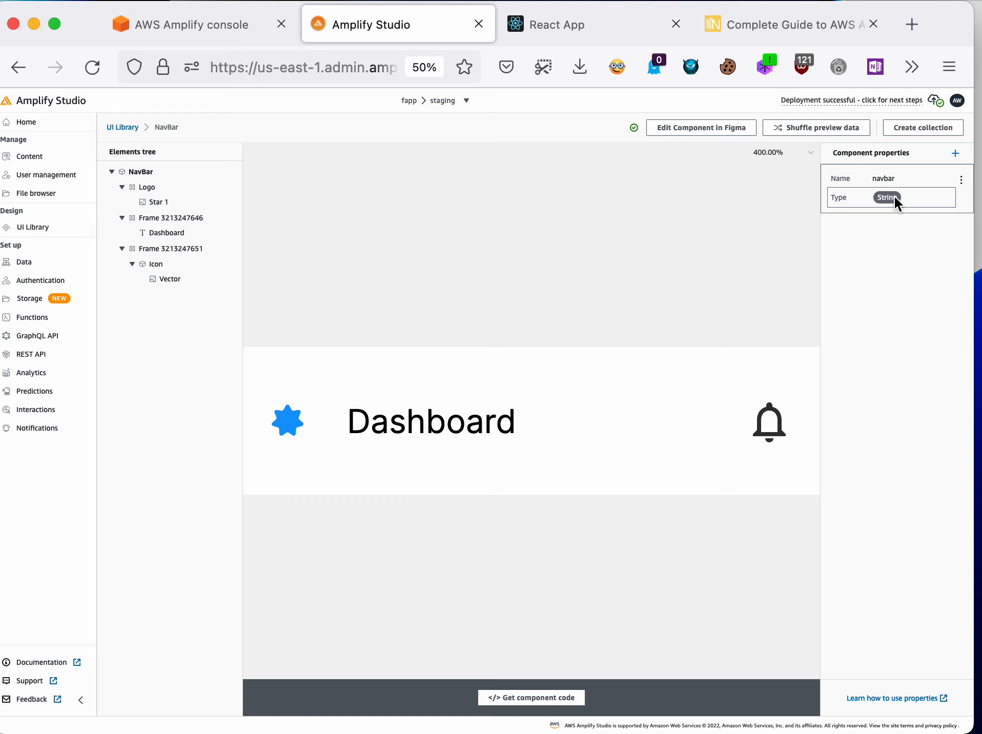
click(894, 197)
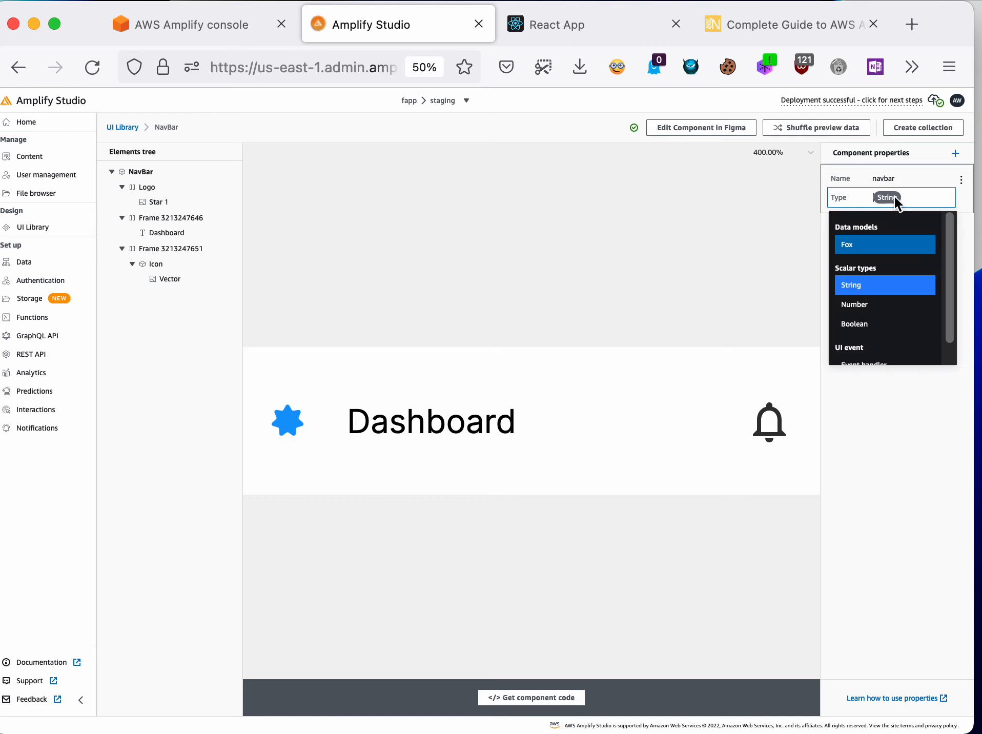
click(856, 246)
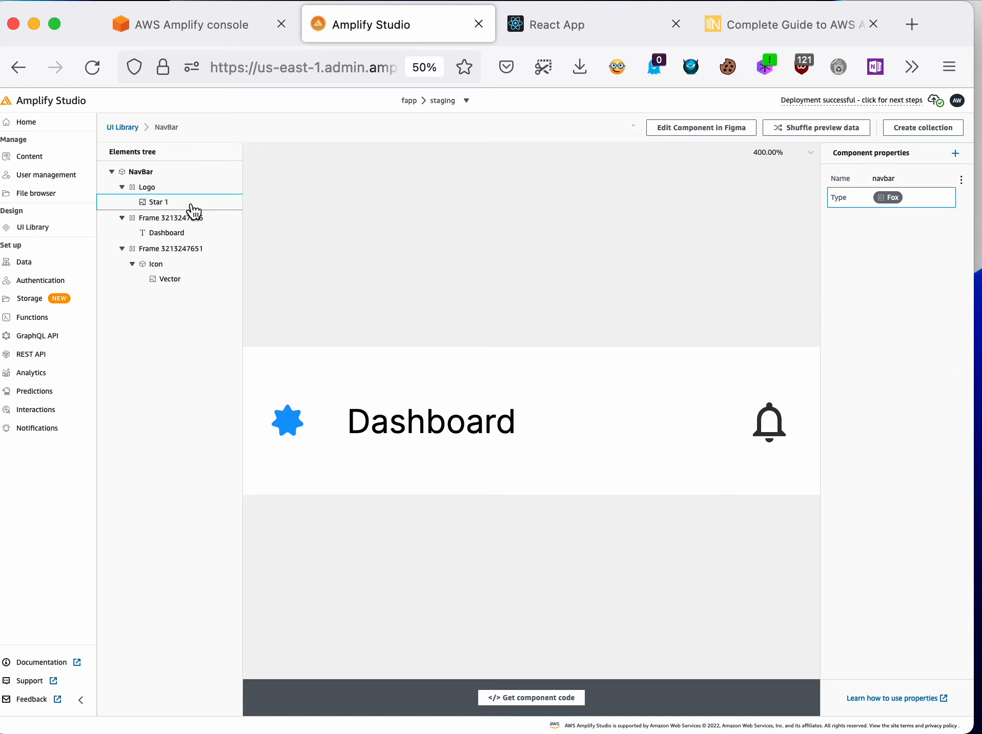
Step: Give the Dashboard text element an onClick action that goes to the URL "/"
click(146, 175)
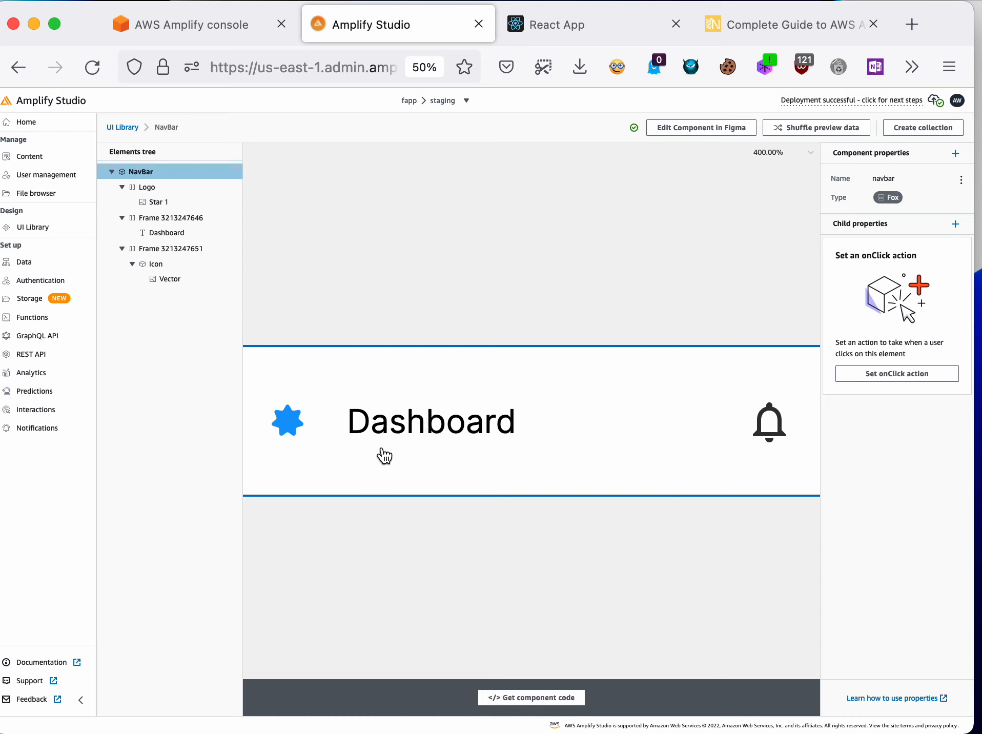
click(172, 237)
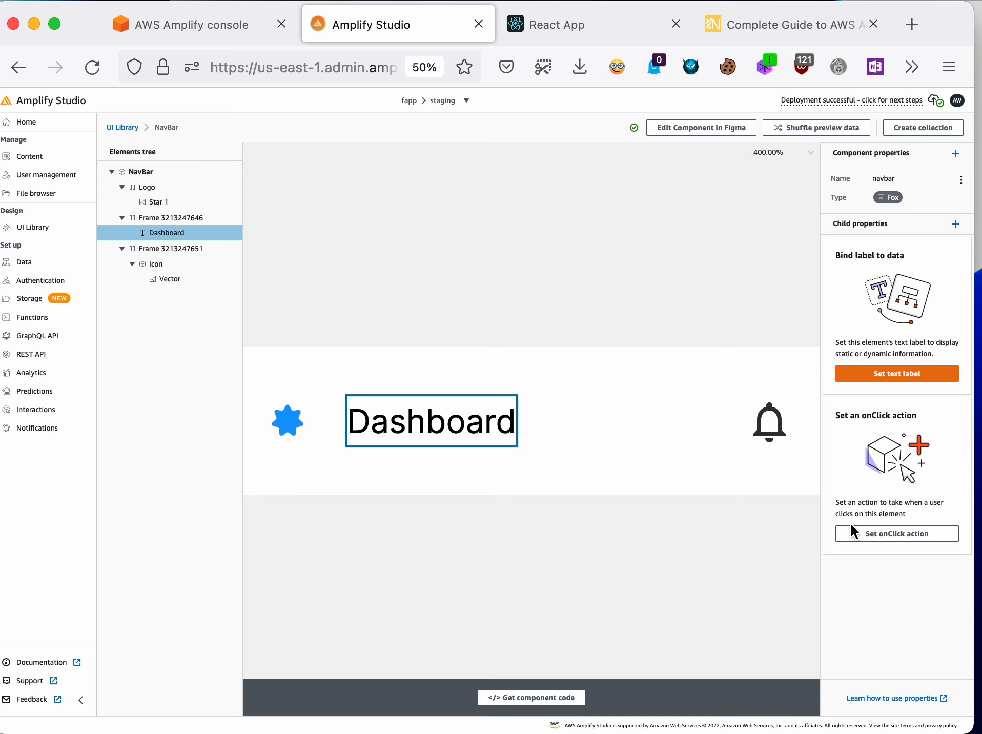
click(868, 534)
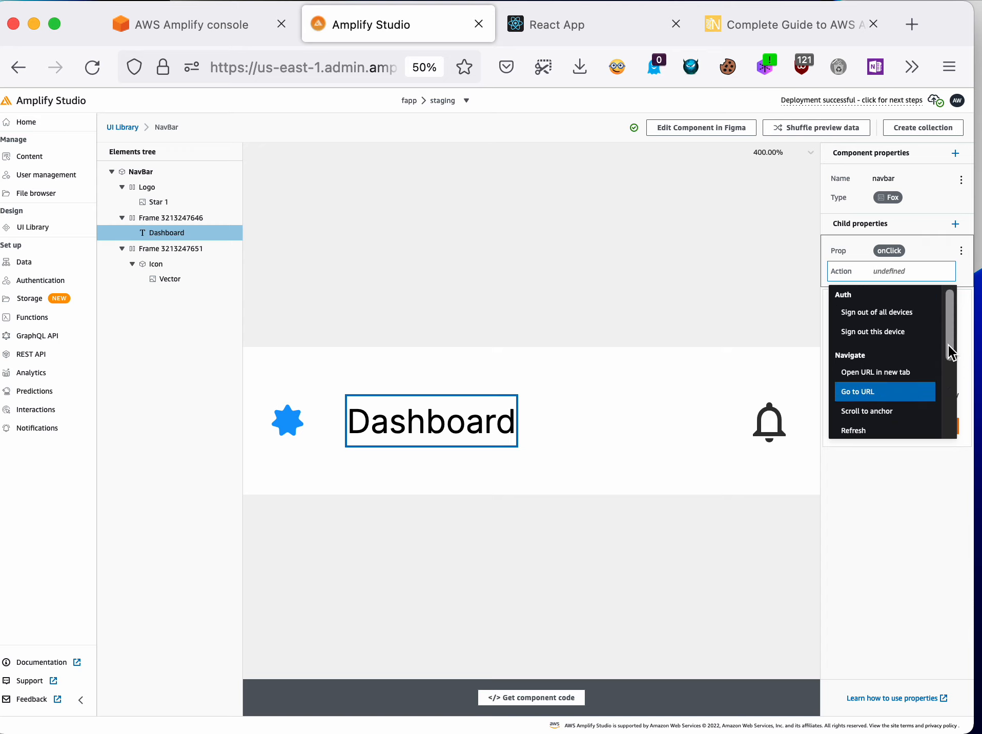
click(879, 382)
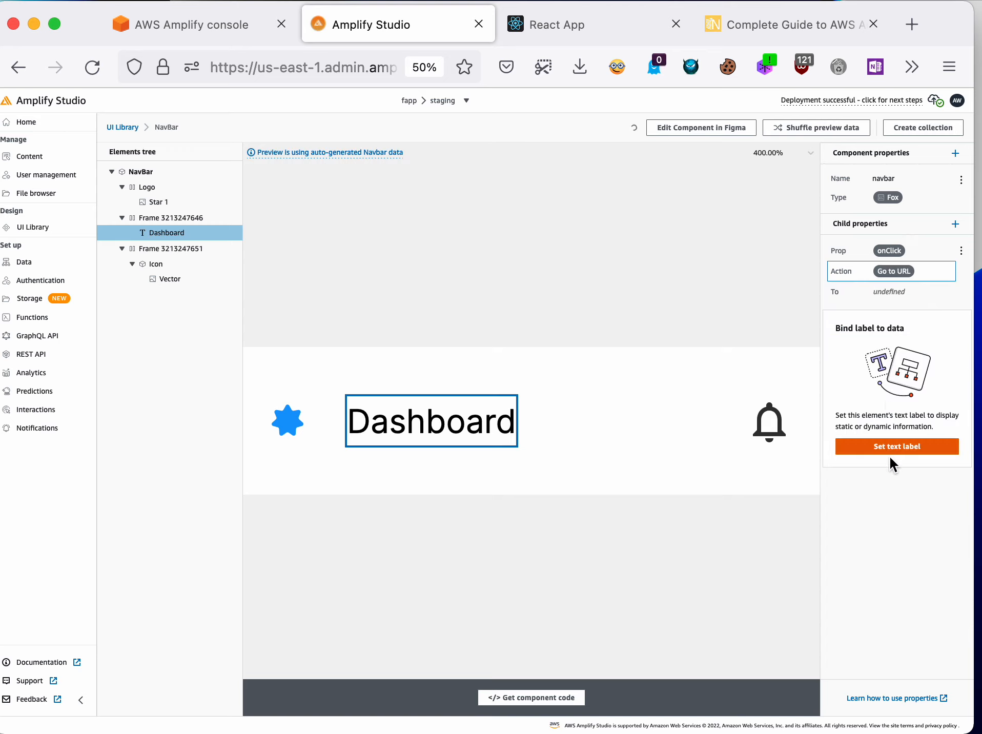
click(891, 291)
text(/)
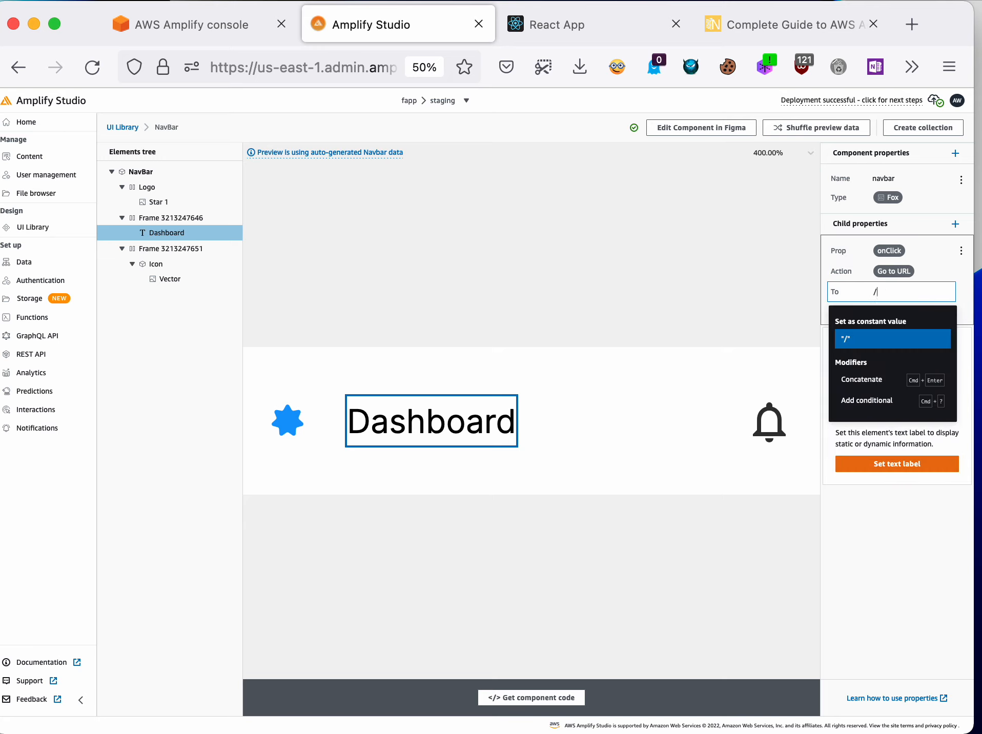
key(Return)
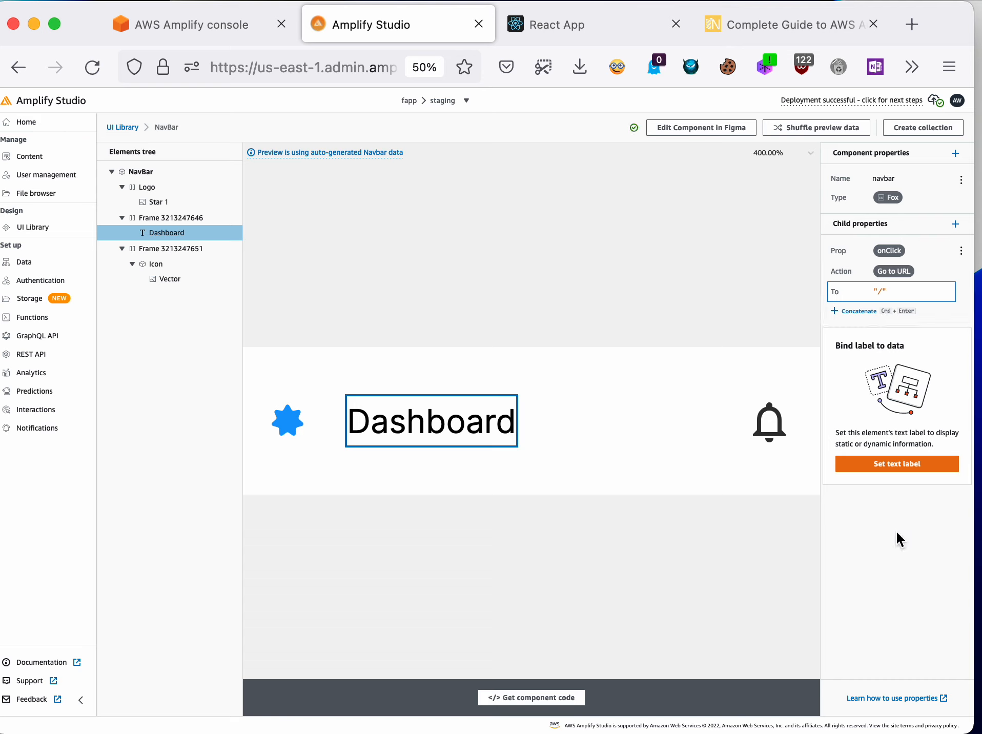
Step: Add an onMouseOver child property to the Dashboard text element
click(956, 224)
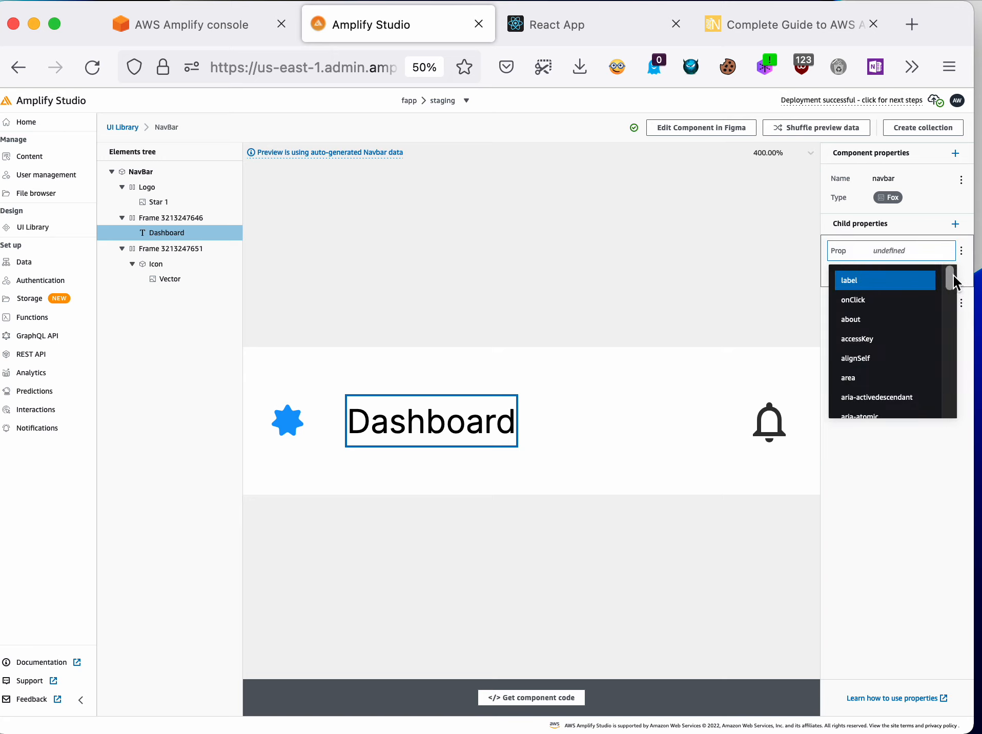
drag(952, 288, 952, 374)
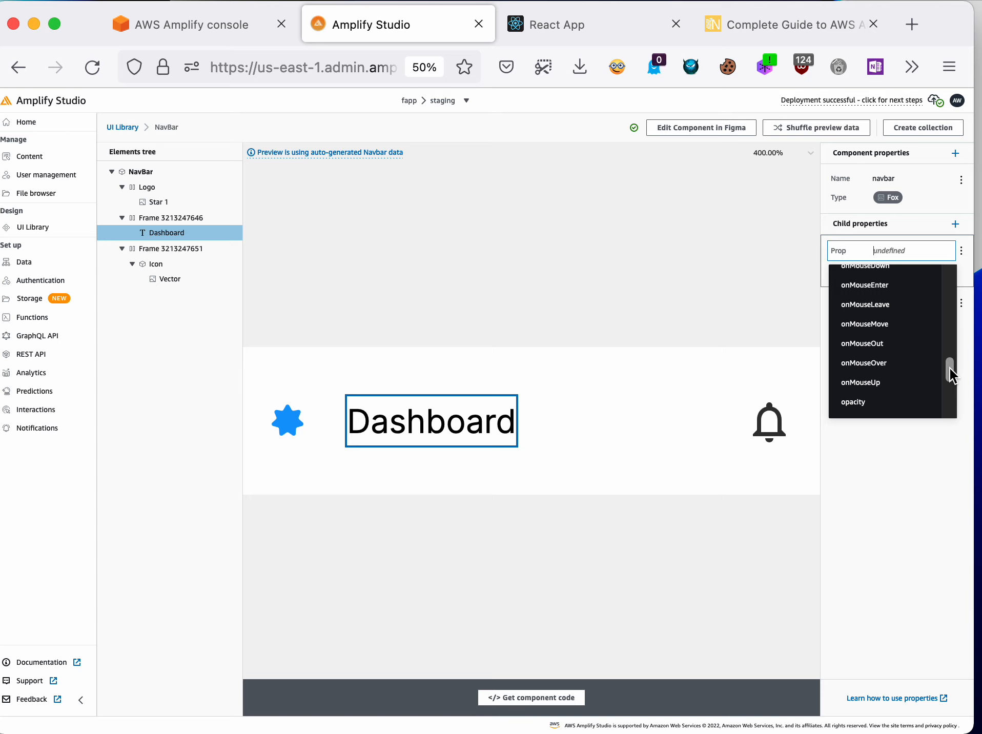
mouse_move(951, 373)
mouse_down()
mouse_move(945, 405)
mouse_move(946, 366)
mouse_up()
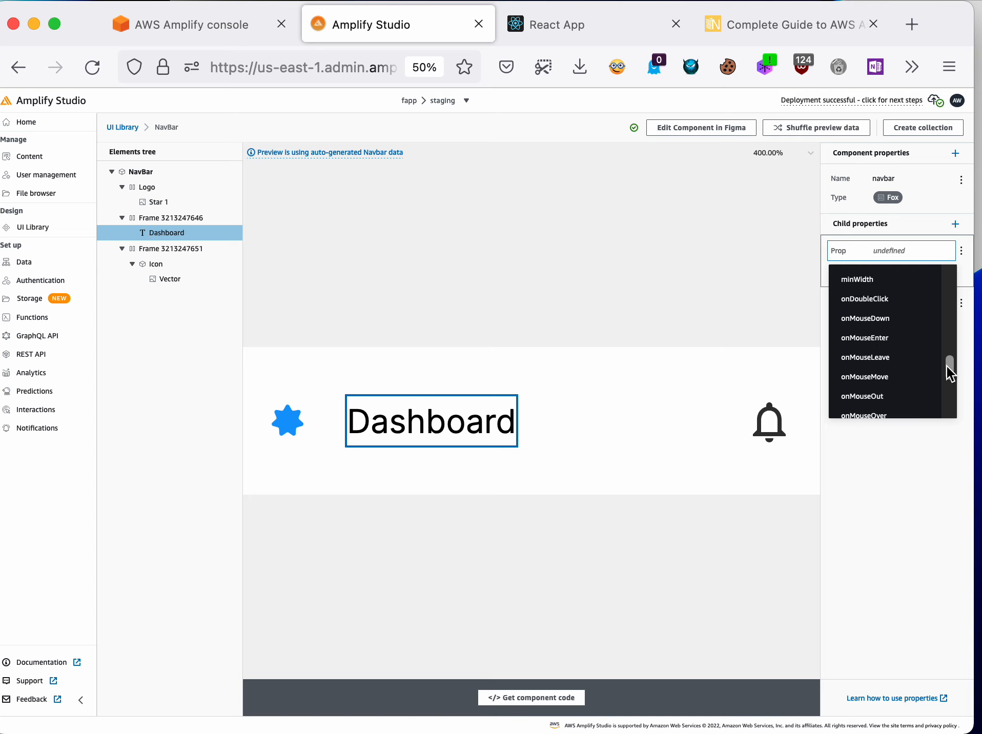
scroll(921, 364, down, 2)
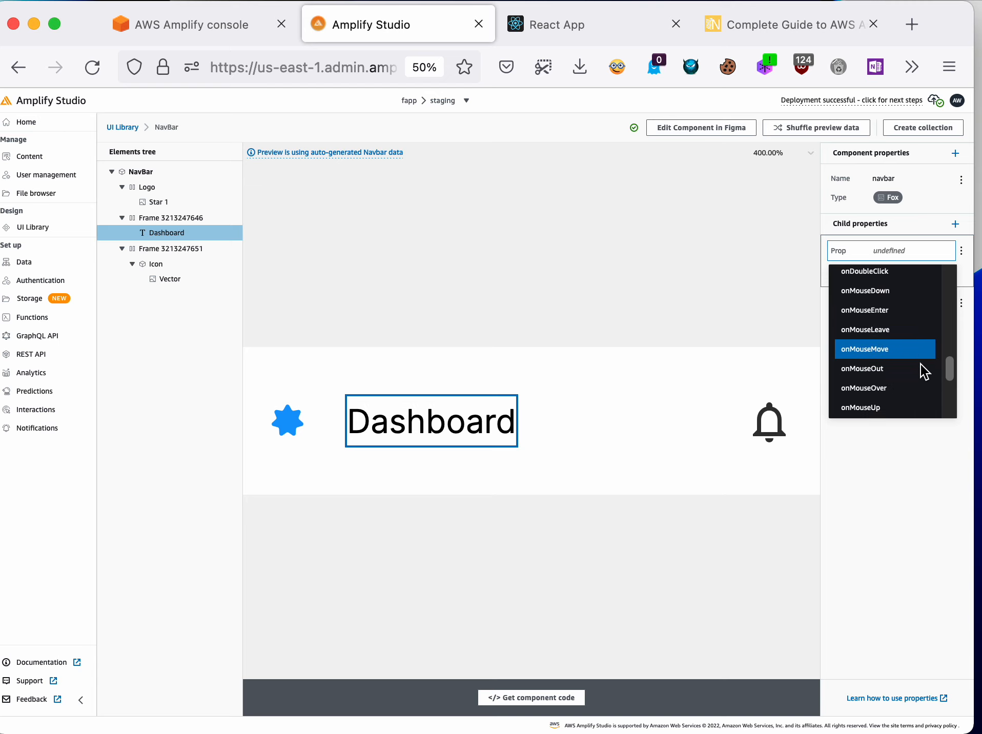
click(879, 388)
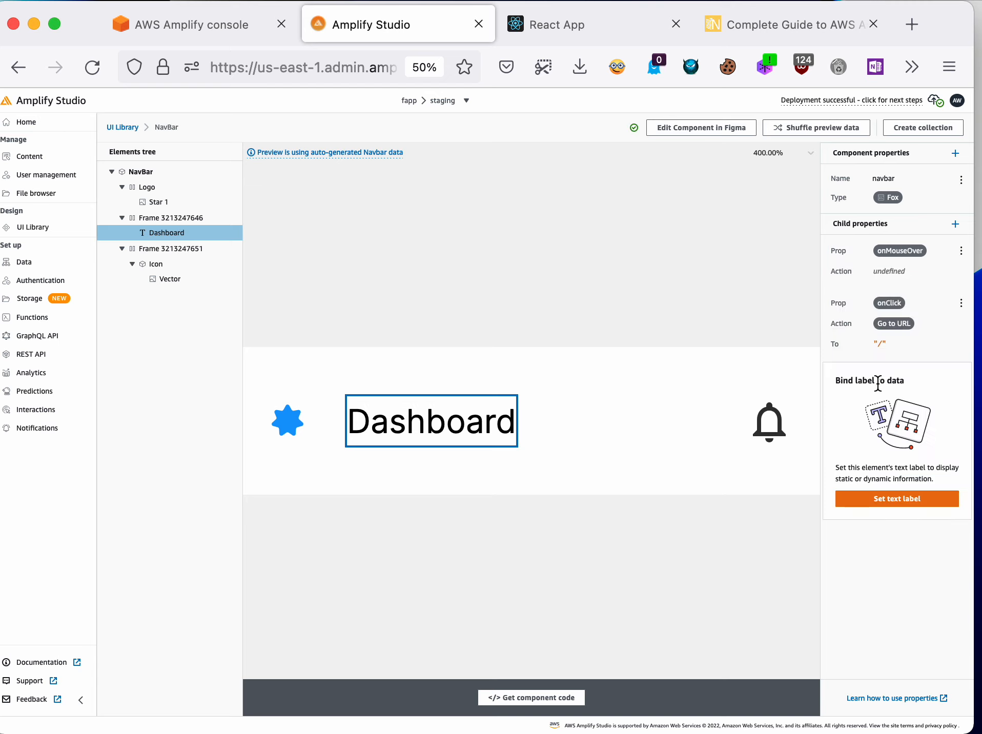
Step: Review the actions available for the onMouseOver property and erase the property from the Dashboard element
click(874, 266)
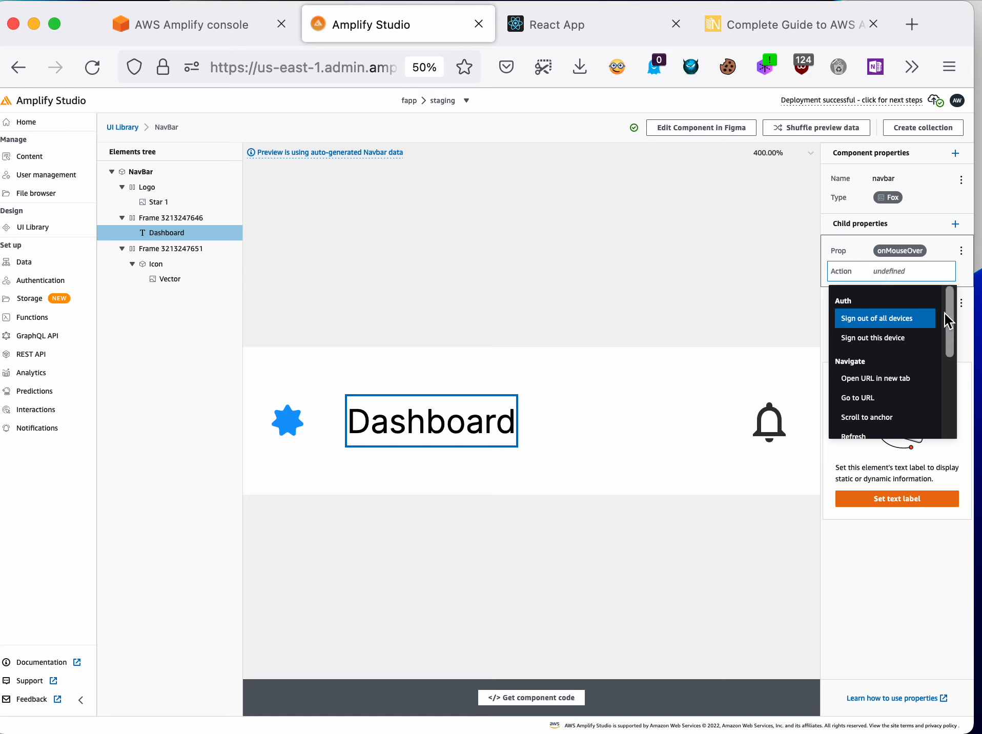
drag(948, 317, 945, 404)
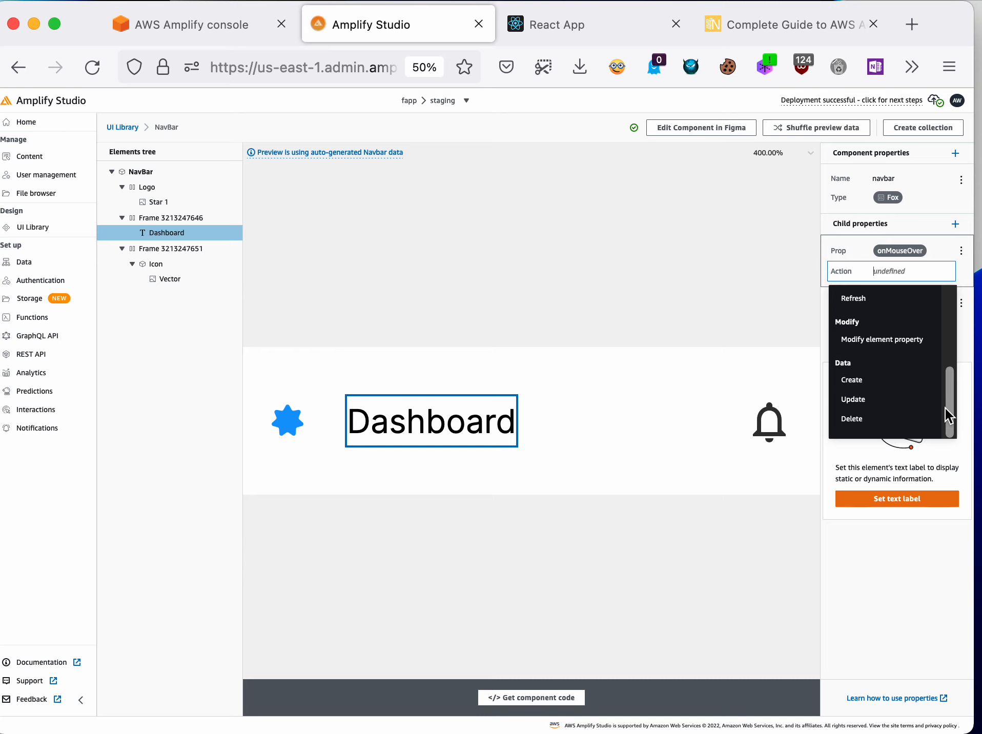
drag(946, 408, 963, 377)
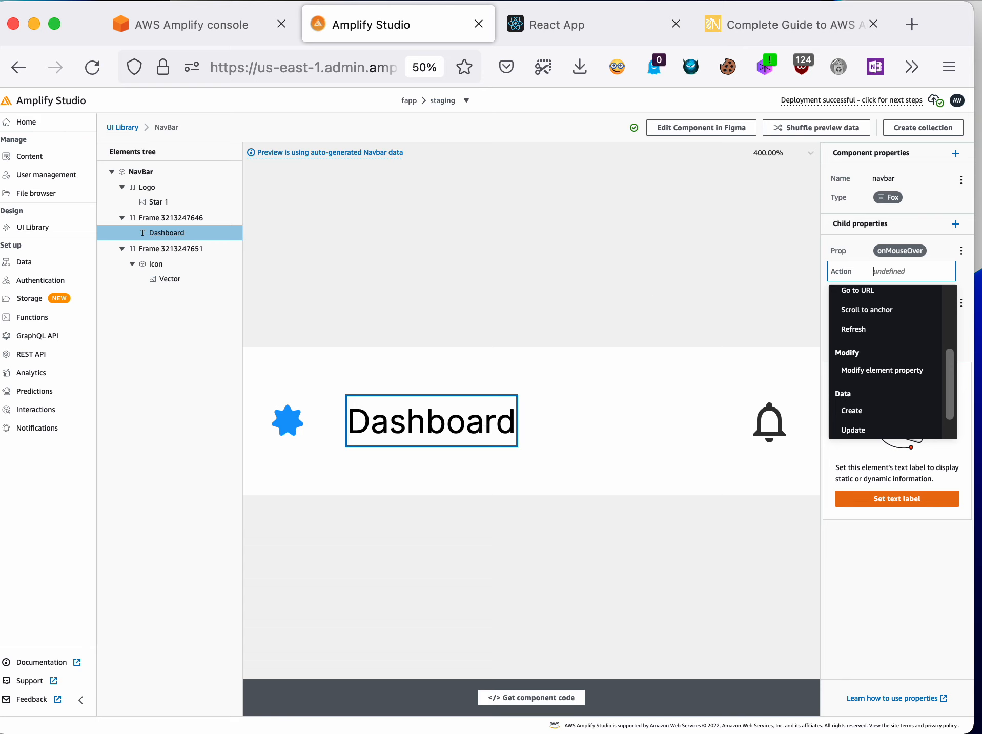
click(961, 252)
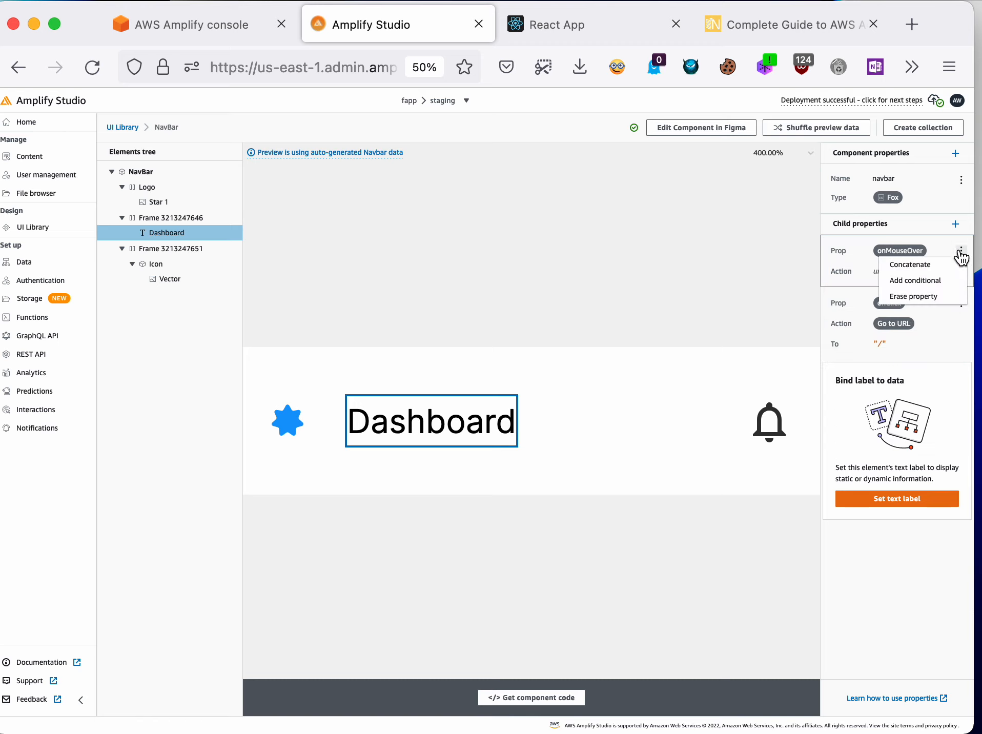
click(916, 296)
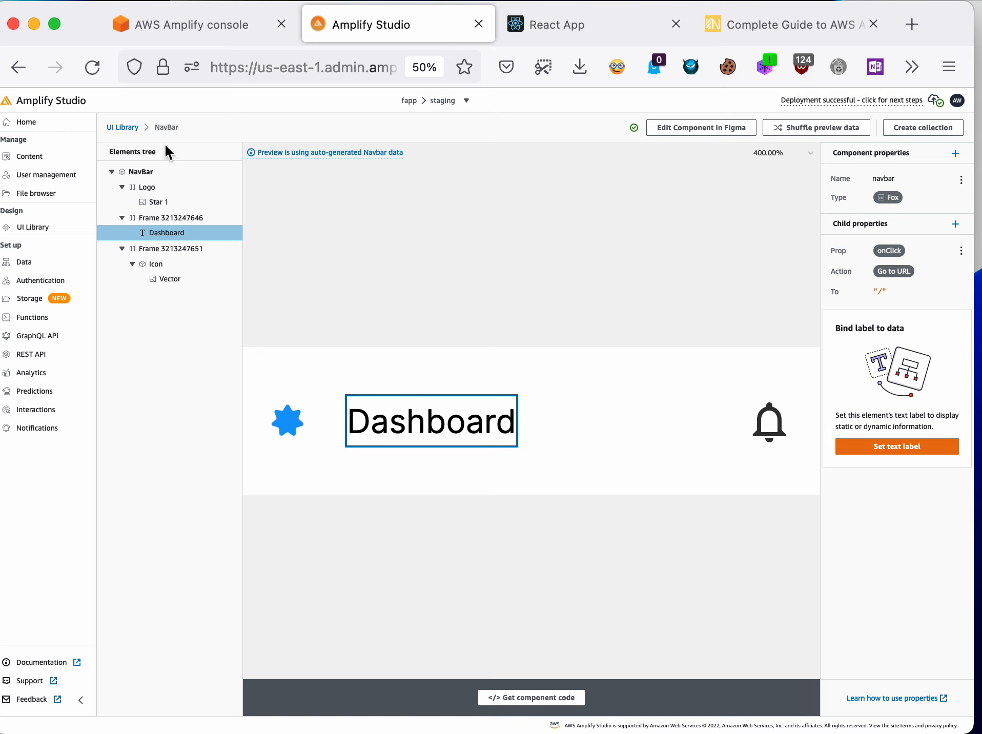
Step: Leave the NavBar configuration and return to the UI Library
click(124, 127)
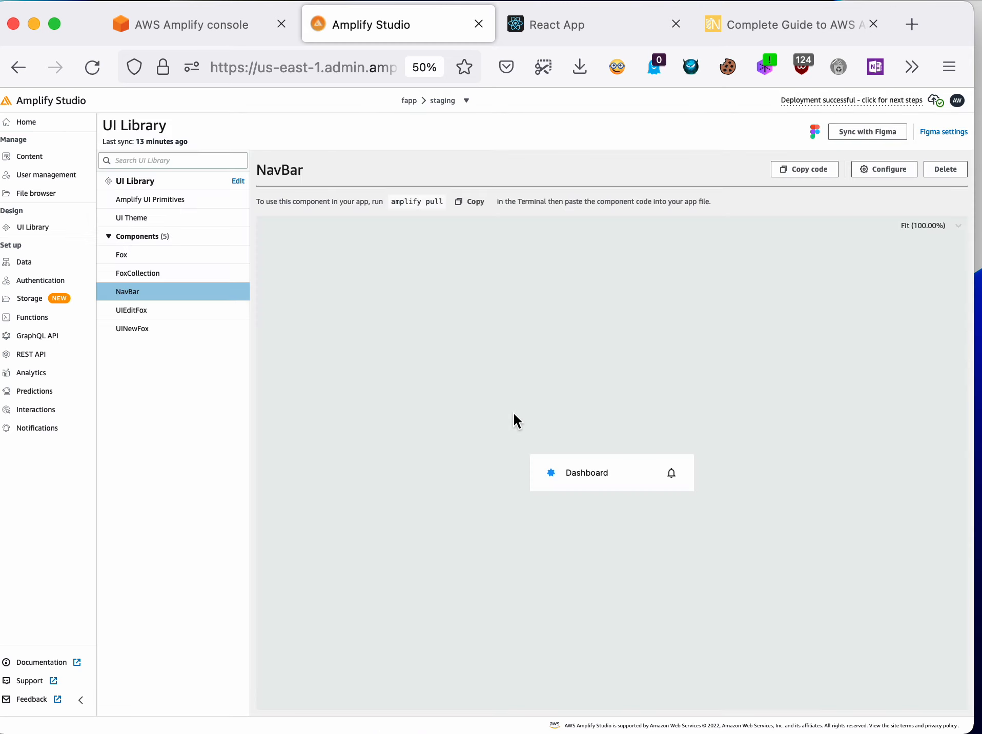